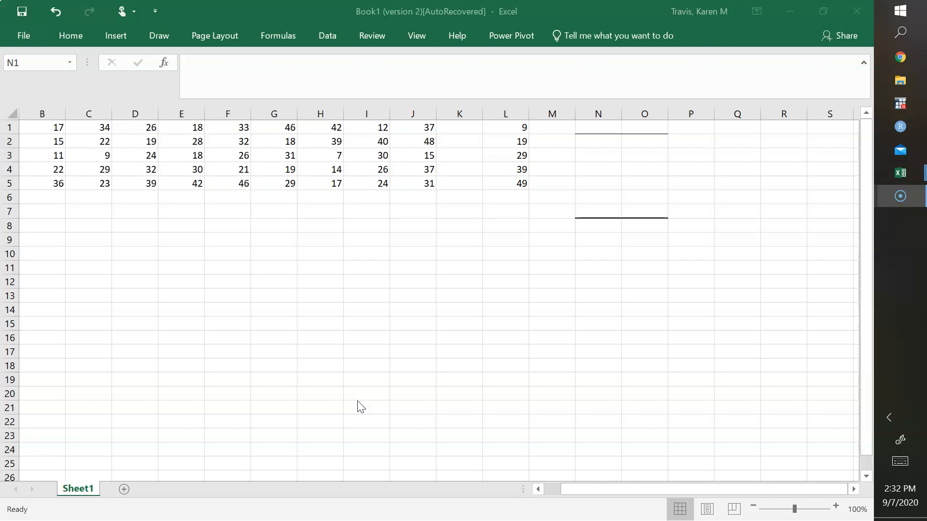
# - Start the Histogram tool from the Data Analysis tools
pyautogui.click(334, 31)
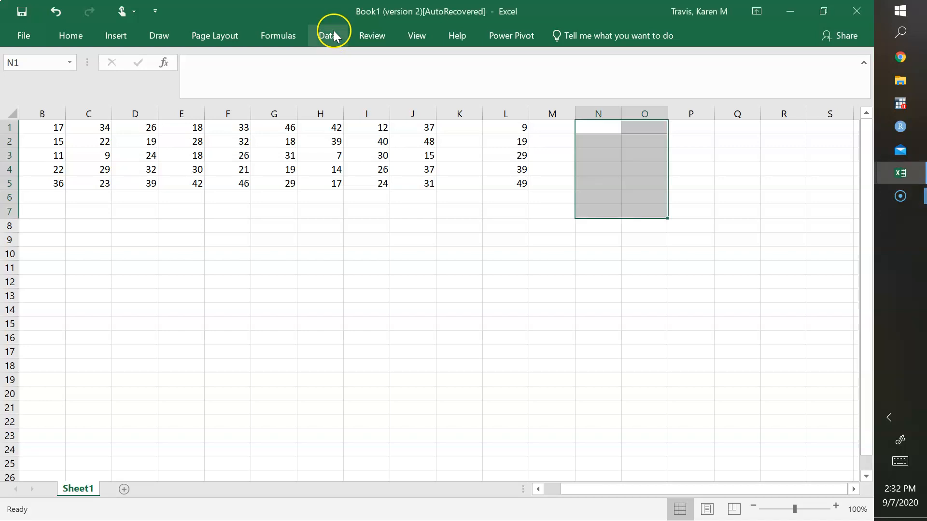
pyautogui.click(336, 37)
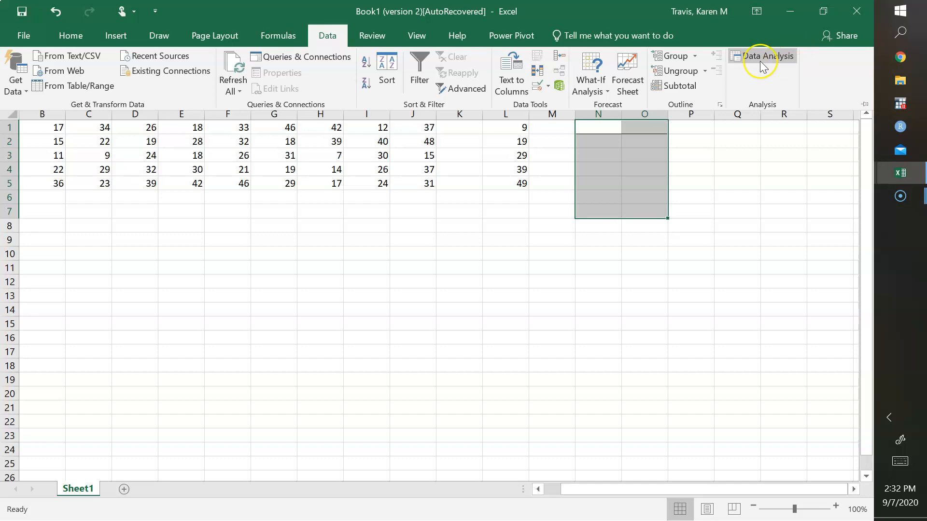
pyautogui.click(760, 66)
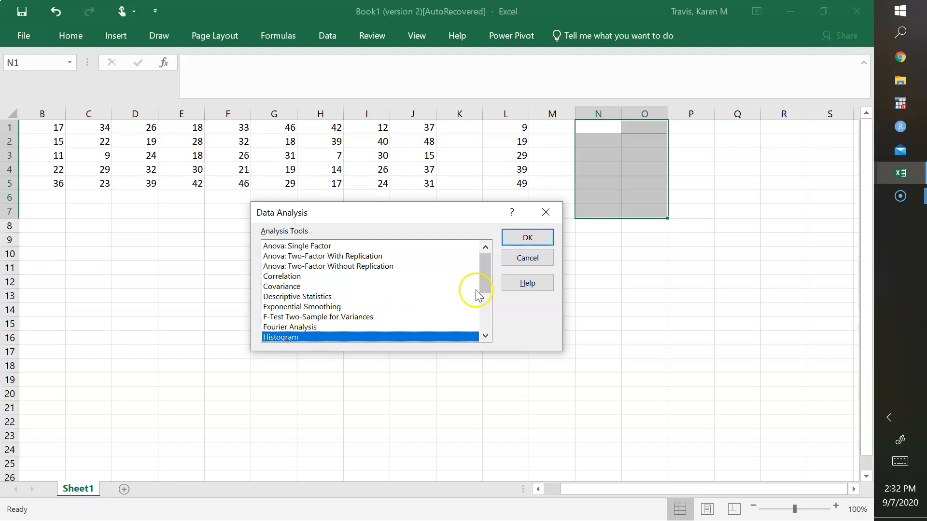
pyautogui.click(548, 240)
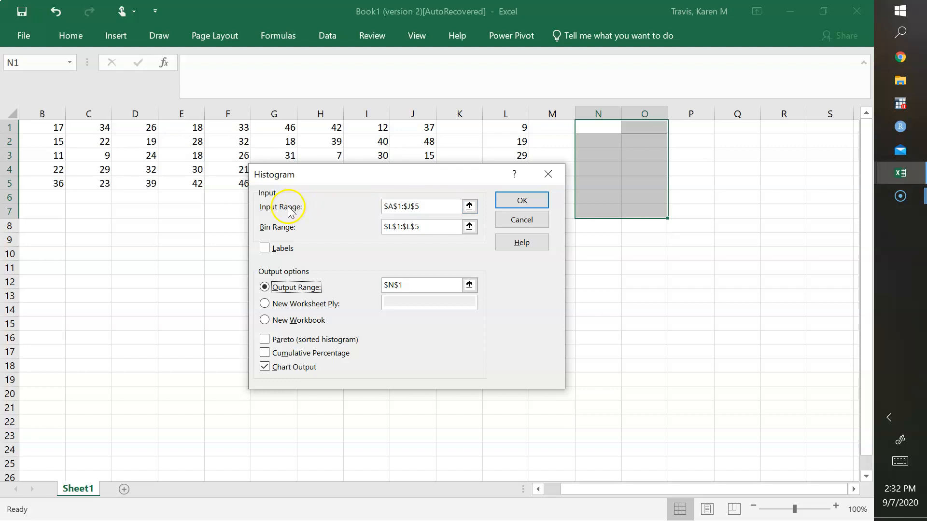
# - Set the histogram's input range to A1:J5 and its bin range to L1:L5
pyautogui.click(469, 207)
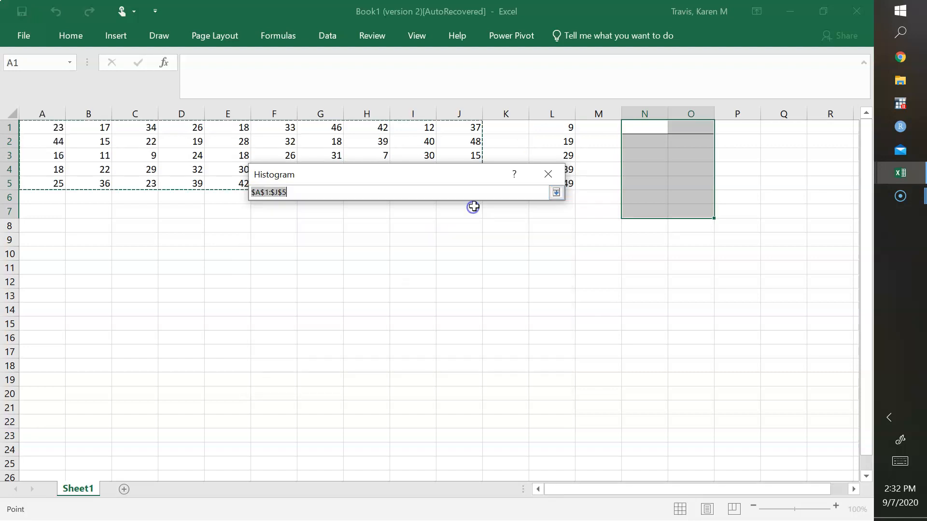
pyautogui.moveTo(56, 126); pyautogui.dragTo(463, 185)
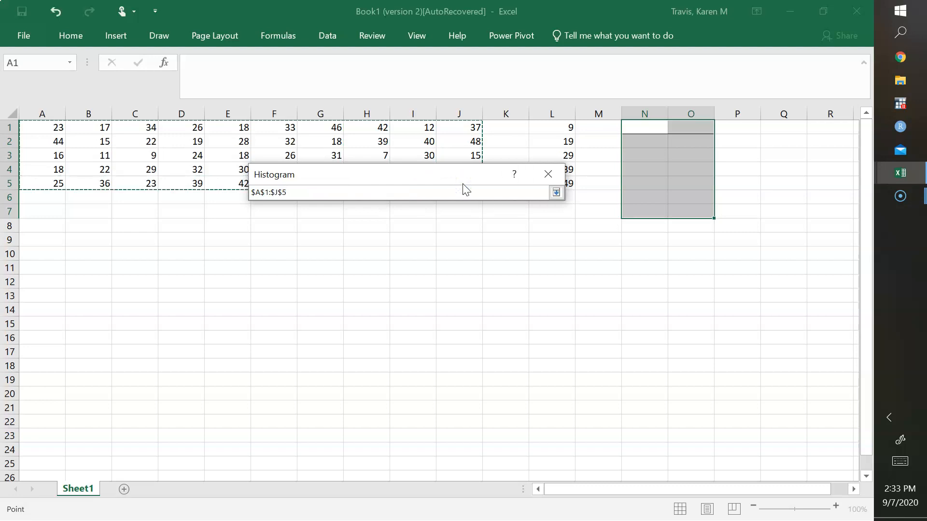
pyautogui.click(556, 193)
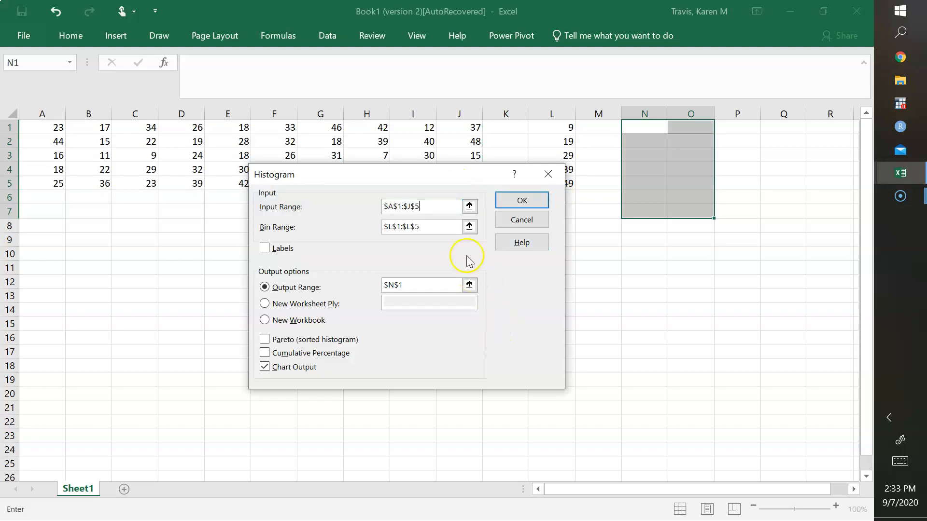
pyautogui.click(468, 226)
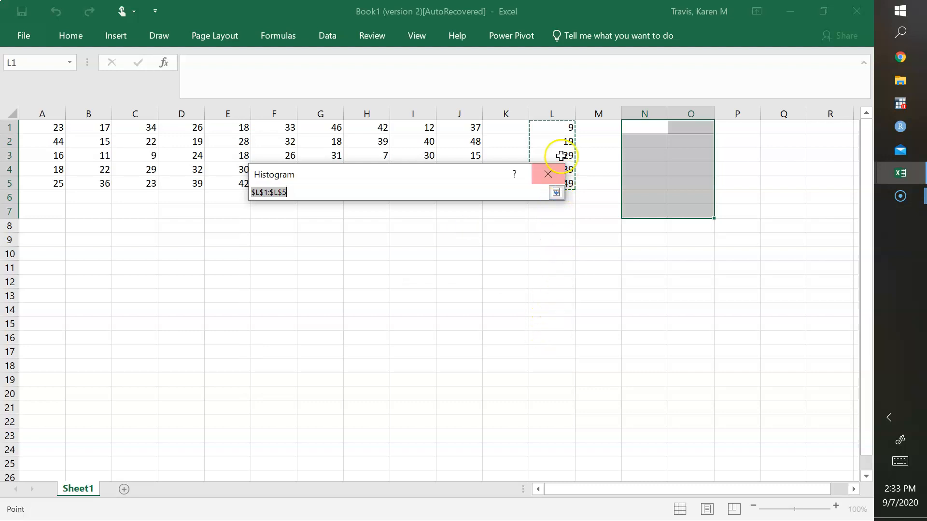
pyautogui.moveTo(551, 131); pyautogui.dragTo(550, 185)
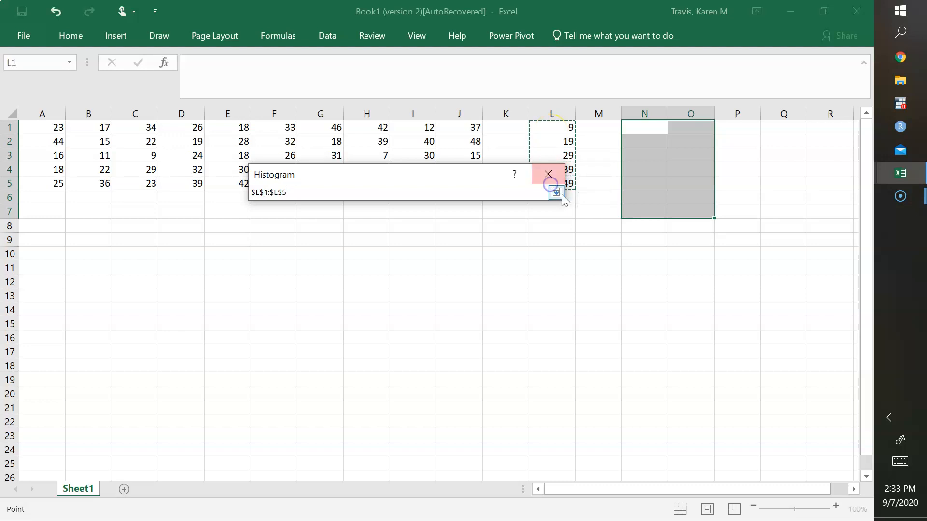
pyautogui.click(556, 193)
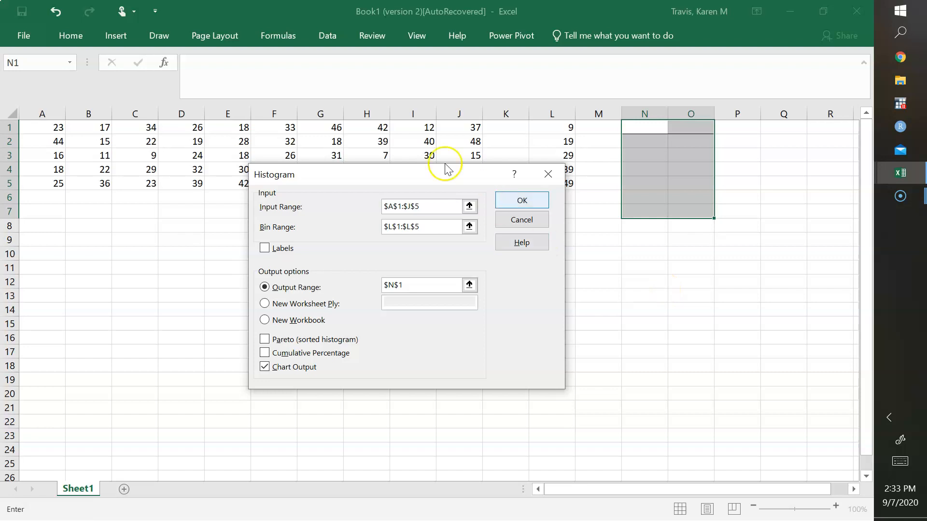
# - Set the output range to cell A9 and generate the histogram with chart output
pyautogui.moveTo(451, 180); pyautogui.dragTo(357, 176)
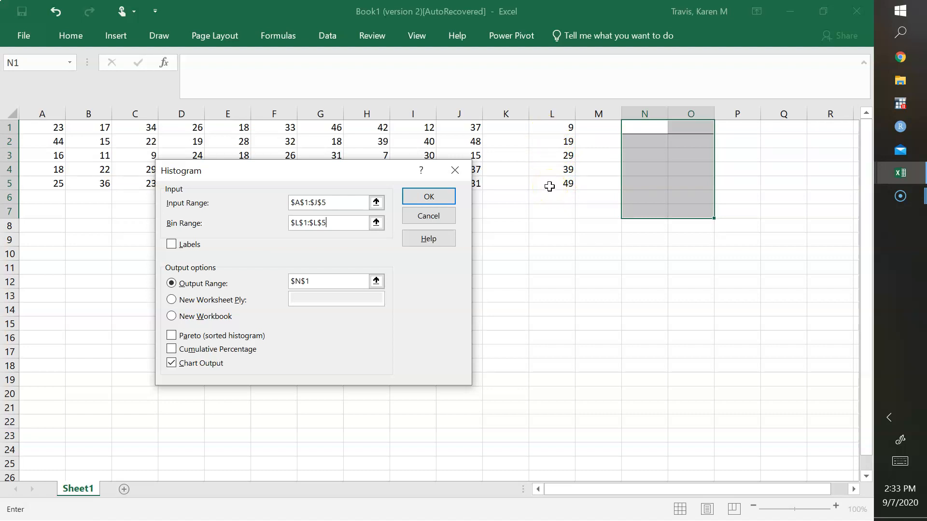
pyautogui.click(172, 284)
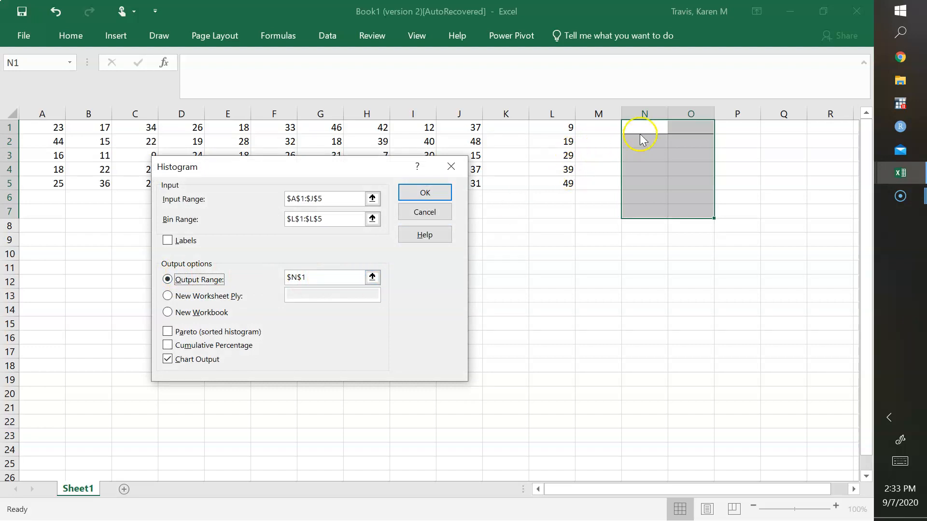
pyautogui.click(373, 277)
pyautogui.click(50, 240)
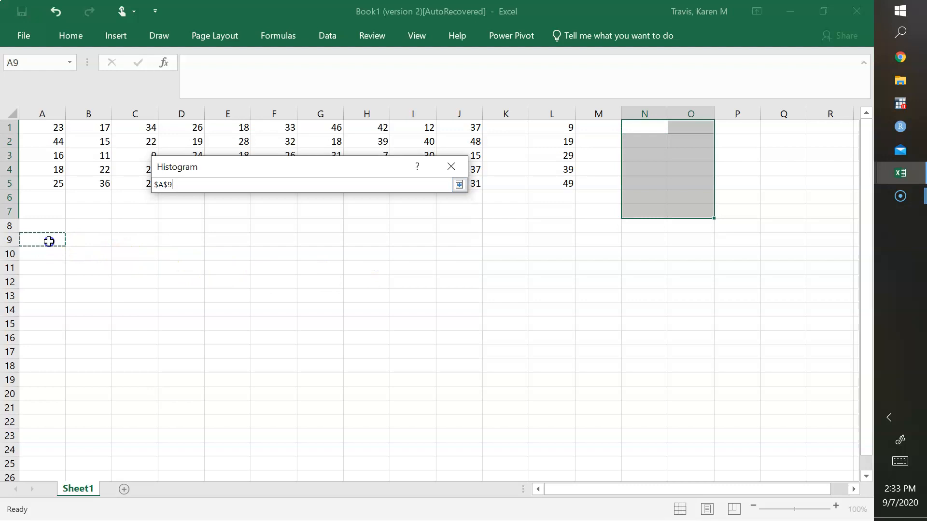
pyautogui.click(459, 184)
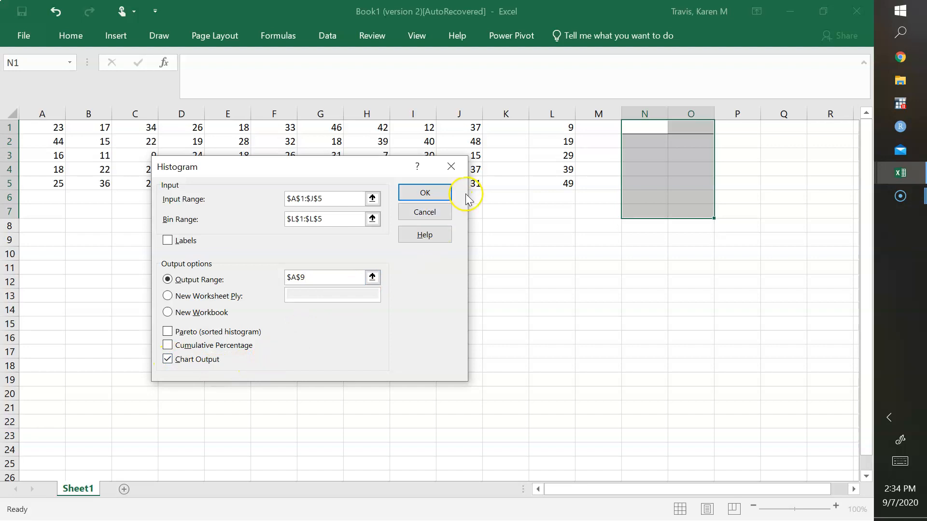
pyautogui.click(427, 193)
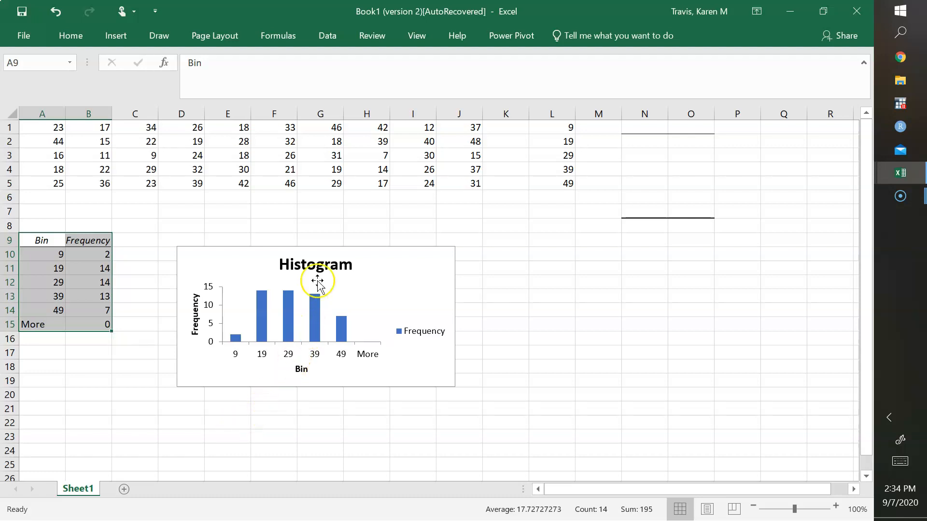
# - Change the histogram chart's title to "One Way Commuting Time"
pyautogui.click(324, 267)
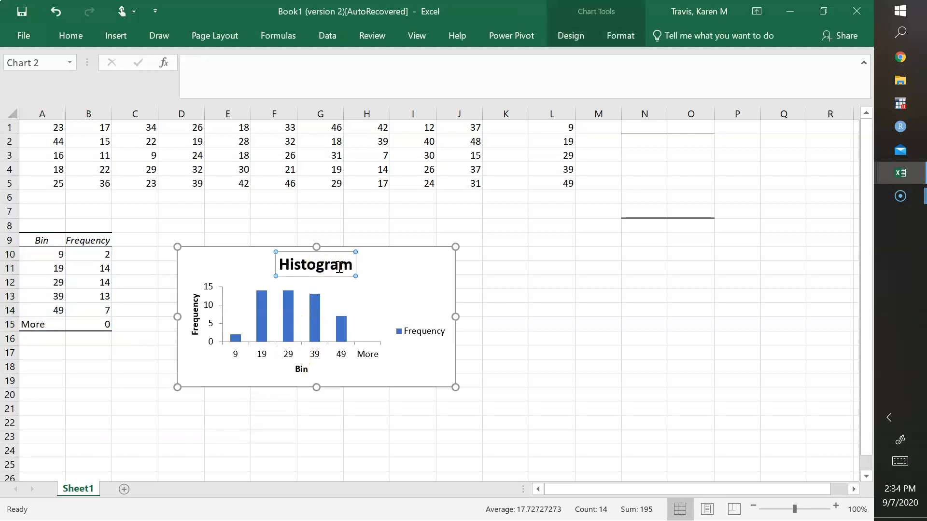
pyautogui.doubleClick(328, 266)
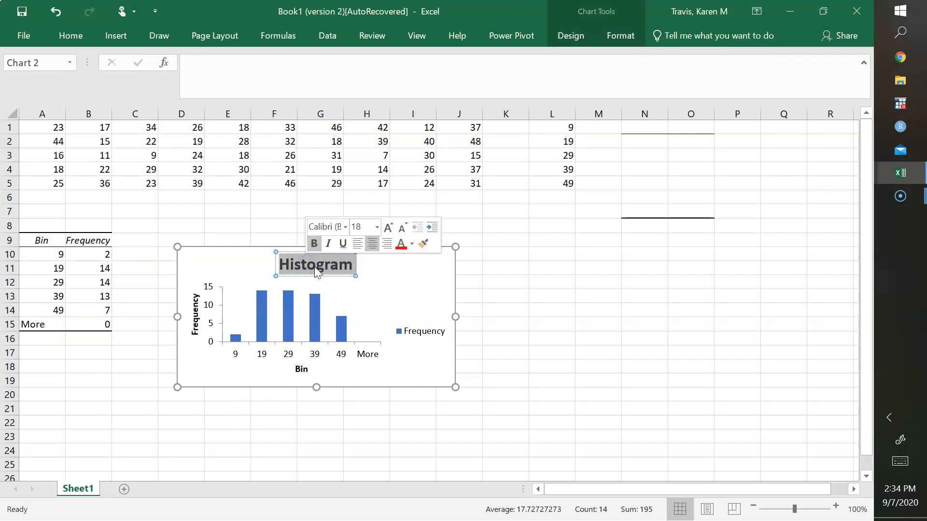
pyautogui.write('One Way')
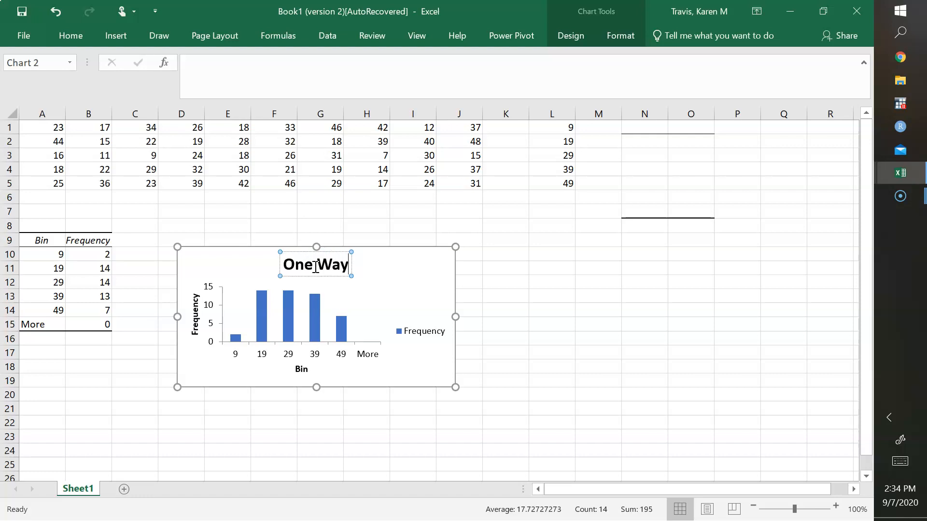
pyautogui.write(' Commuting Time')
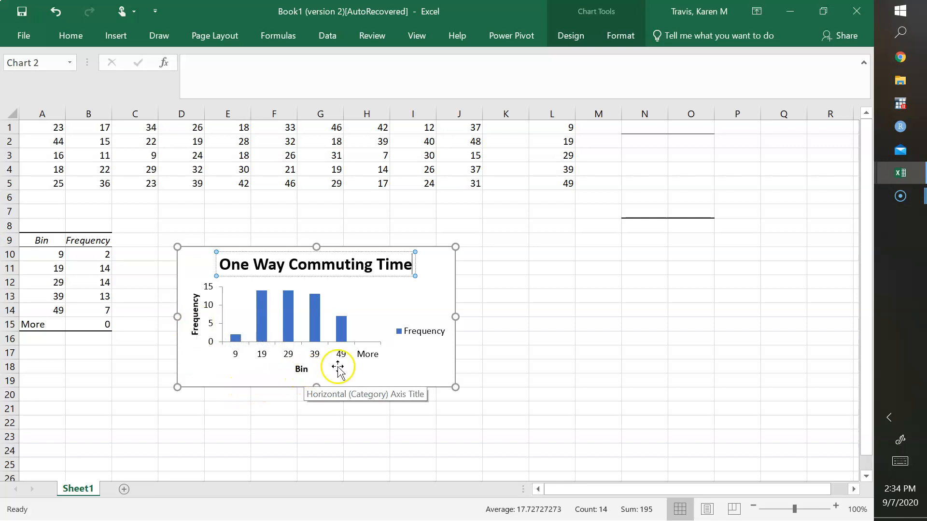
# - Delete the "More" cells A15:B15 from the frequency table, shifting the cells up
pyautogui.click(372, 360)
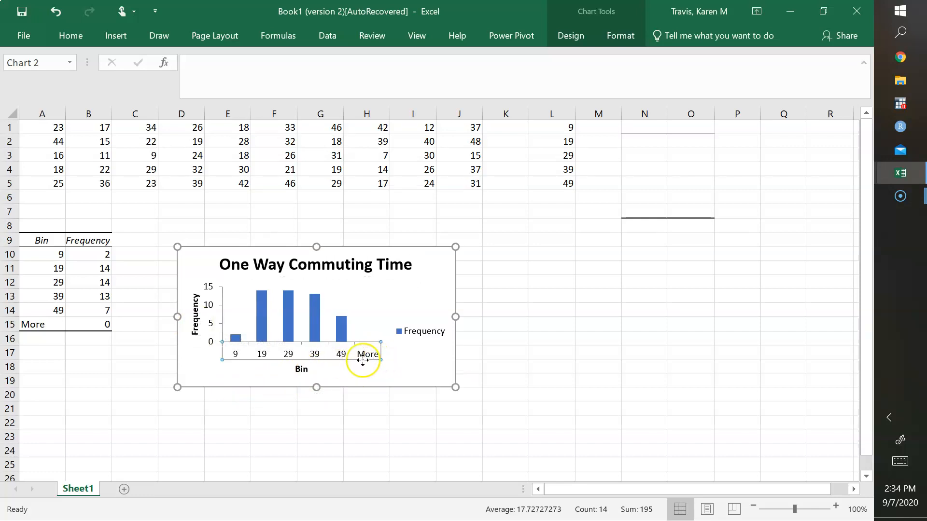
pyautogui.click(401, 372)
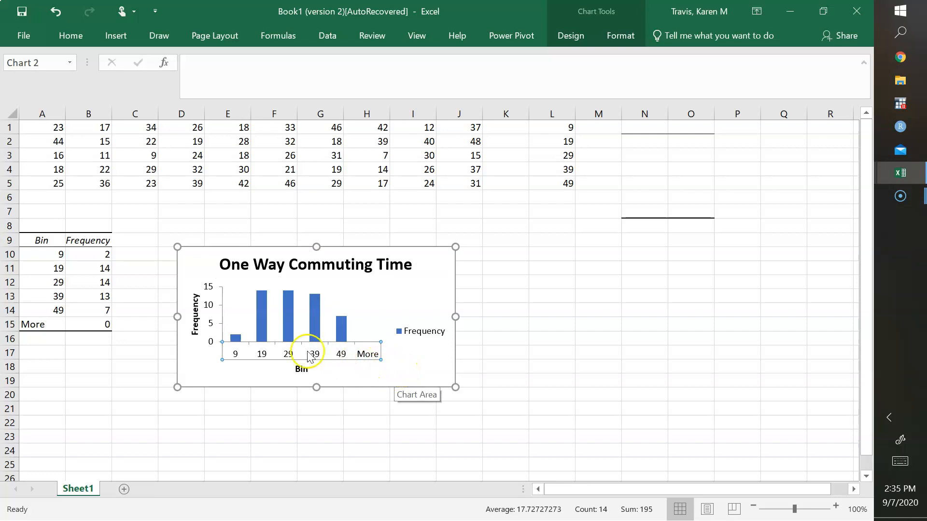
pyautogui.click(40, 326)
pyautogui.moveTo(40, 326); pyautogui.dragTo(86, 327)
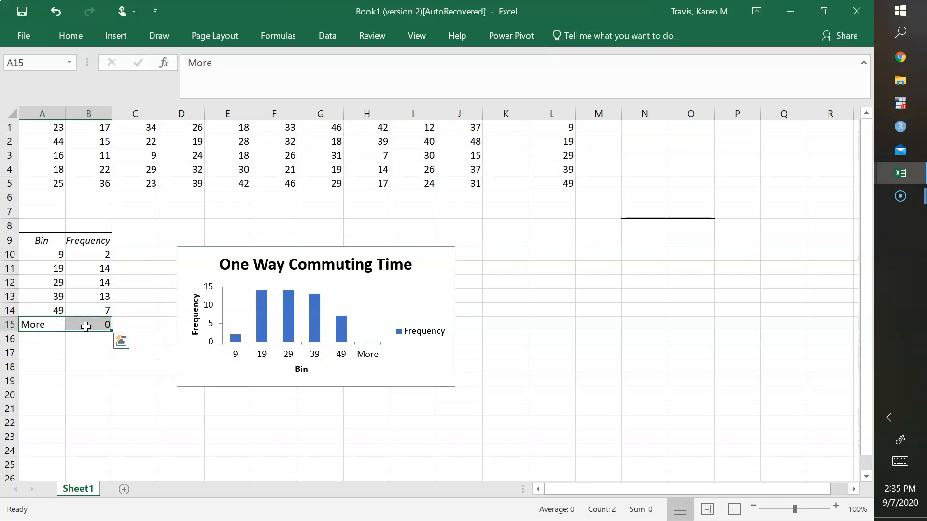
pyautogui.click(86, 320)
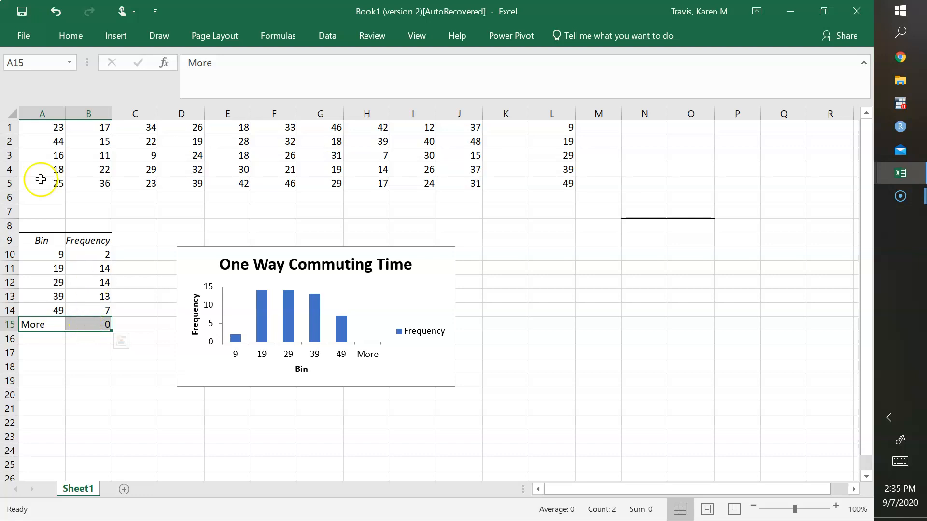
pyautogui.click(83, 35)
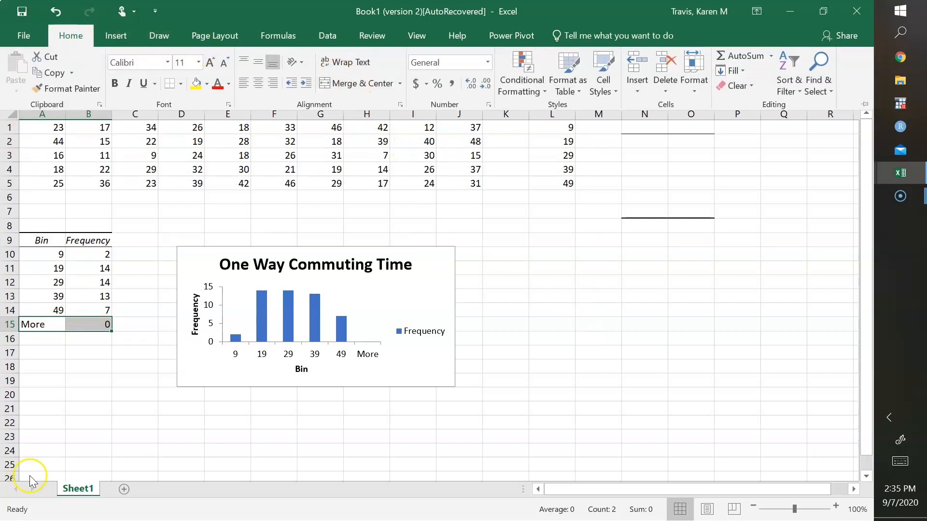
pyautogui.click(671, 81)
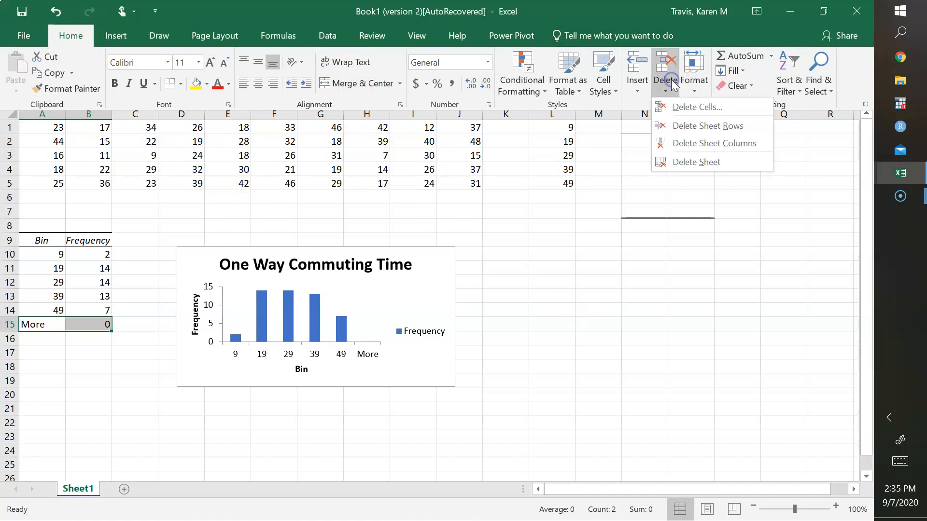
pyautogui.click(676, 108)
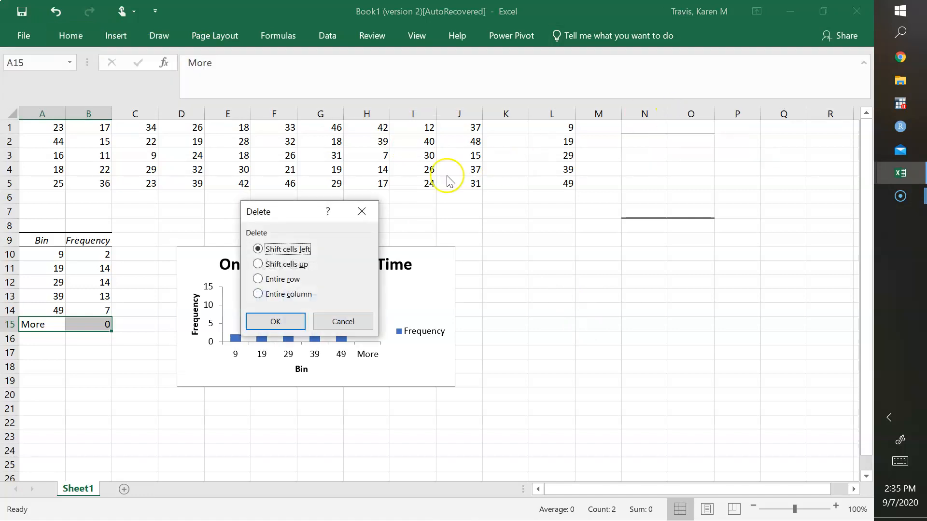
pyautogui.click(258, 264)
pyautogui.click(283, 322)
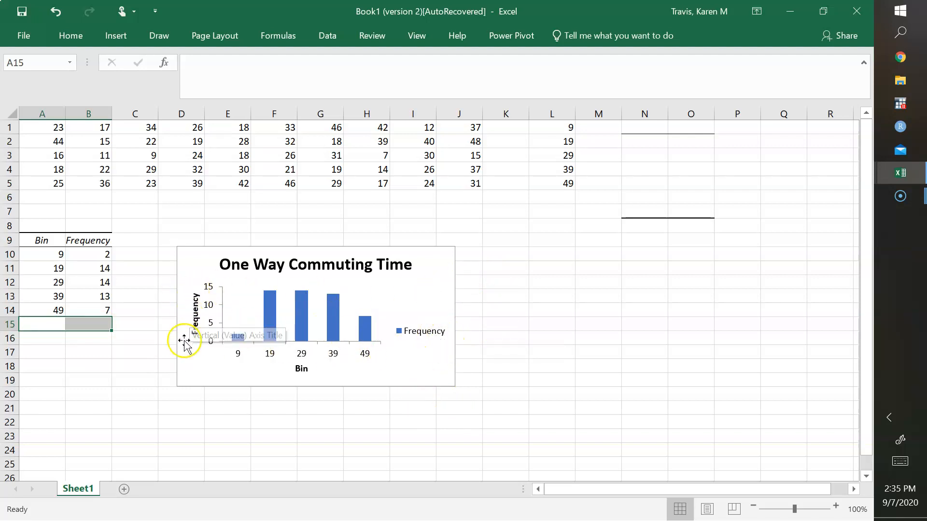
# - Delete the Frequency legend from the histogram chart and close the formatting pane
pyautogui.click(440, 332)
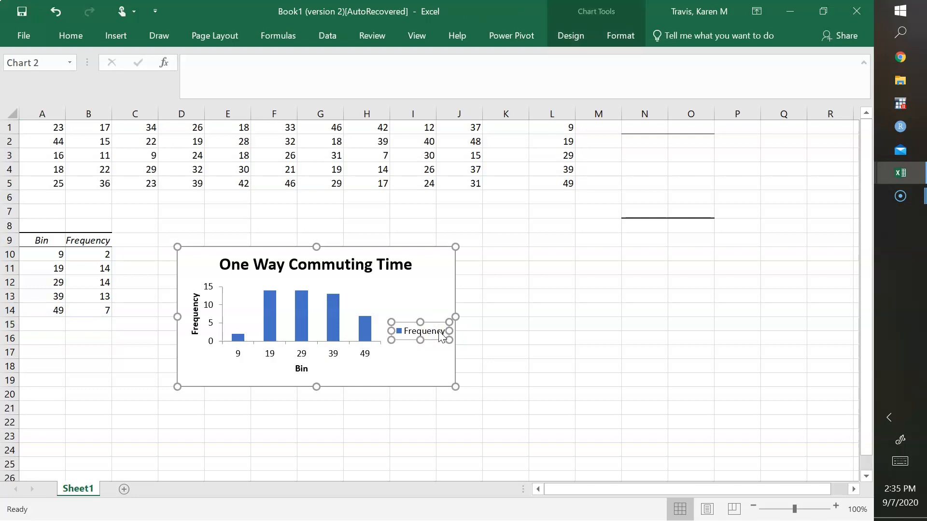
pyautogui.click(440, 333)
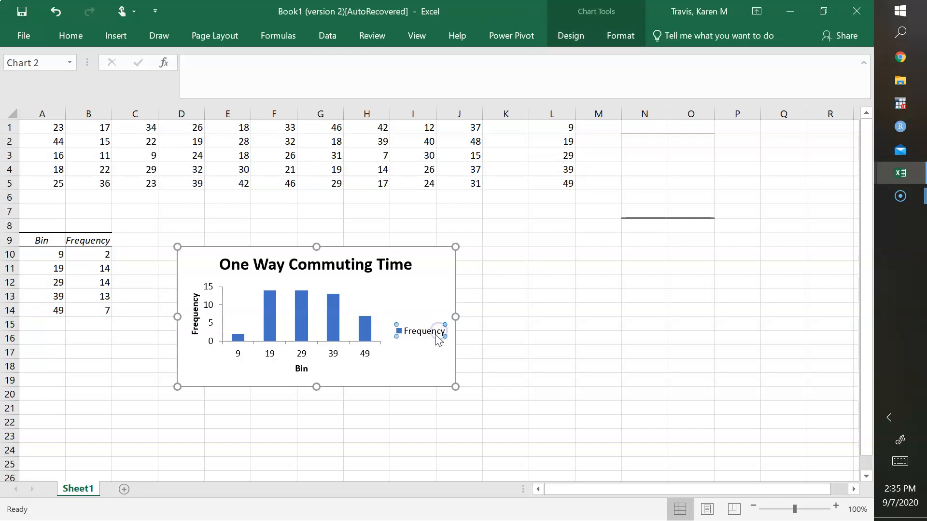
pyautogui.rightClick(427, 326)
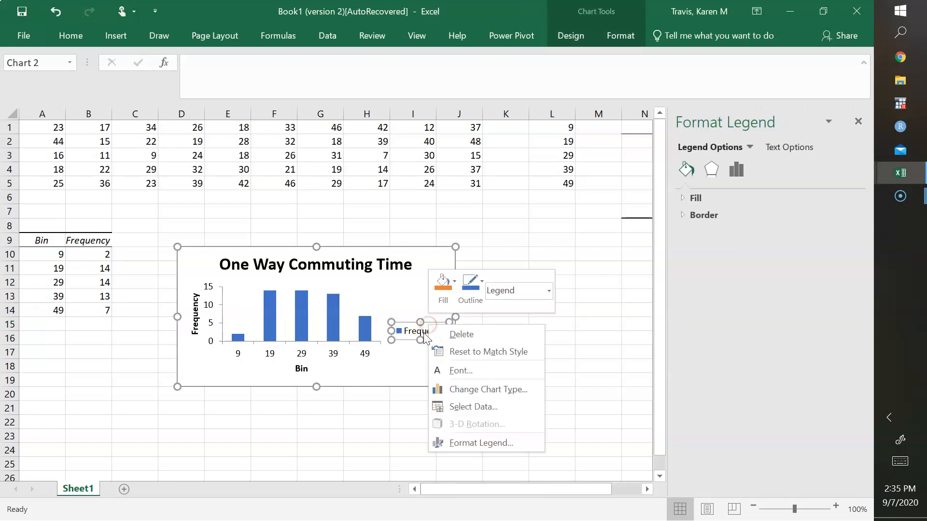
pyautogui.click(460, 334)
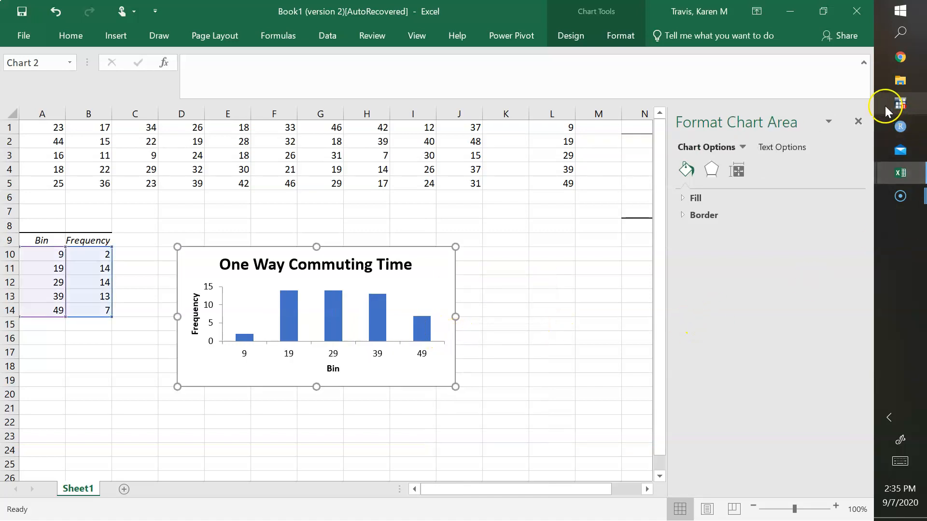
pyautogui.click(859, 121)
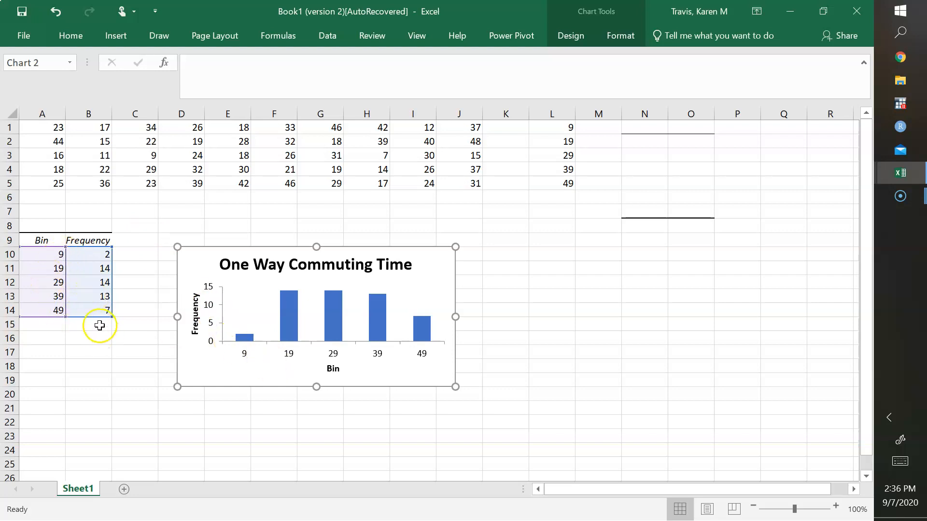
# - Change the first bin label in cell A10 to the text "0 - 9"
pyautogui.click(52, 256)
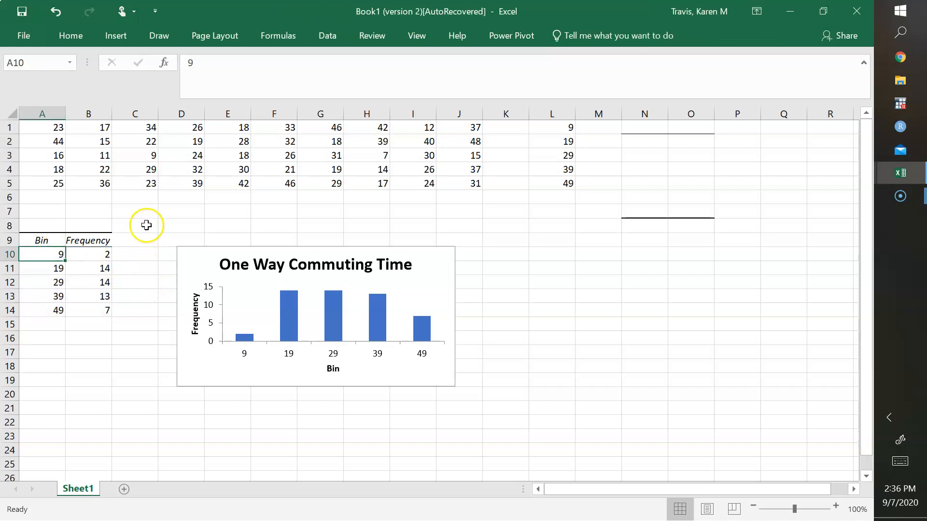
pyautogui.click(193, 62)
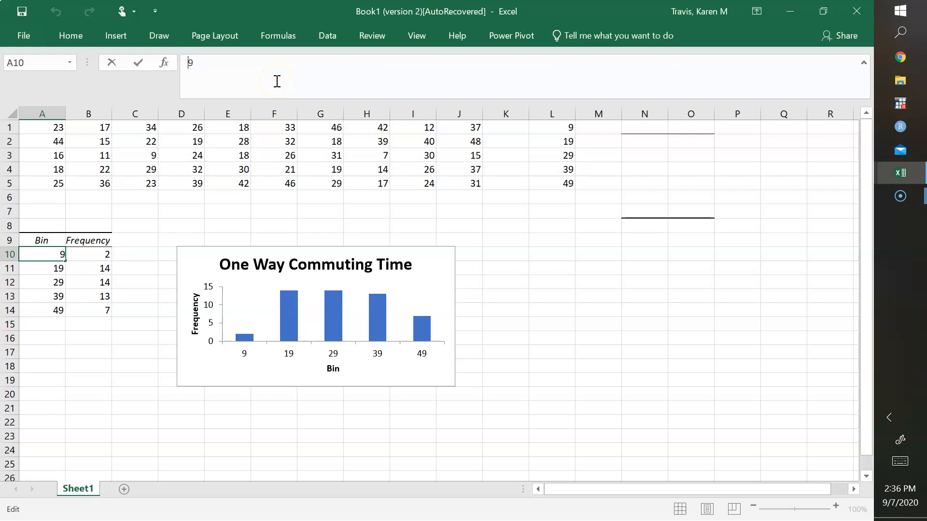
pyautogui.write("'0 -")
pyautogui.press('Return')
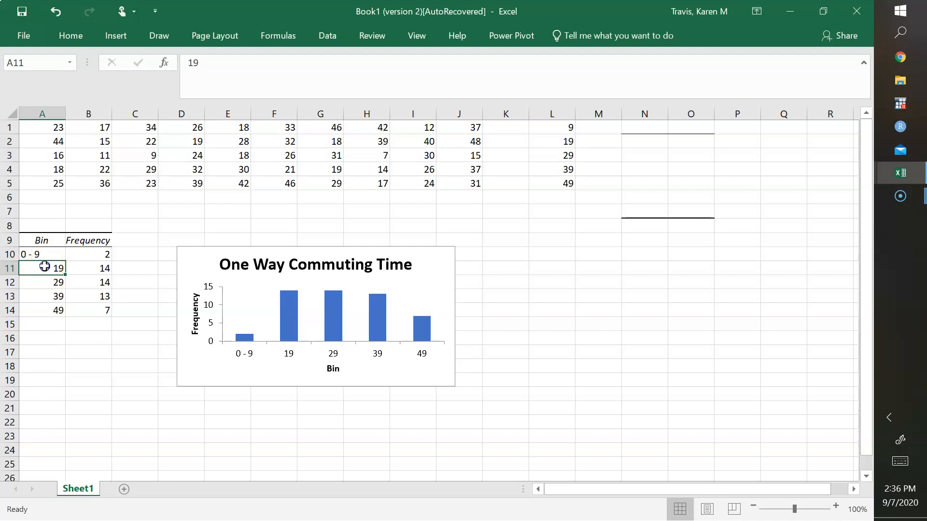
# - Replace the bin labels in A11 and A12 with the text "10 - 19" and "20 -29"
pyautogui.click(186, 62)
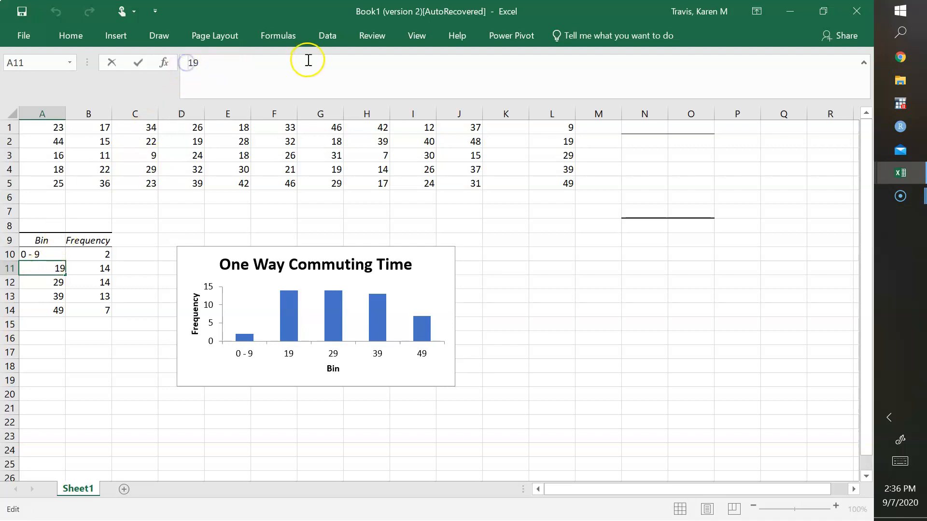
pyautogui.write("'10 -")
pyautogui.press('Return')
pyautogui.write("'")
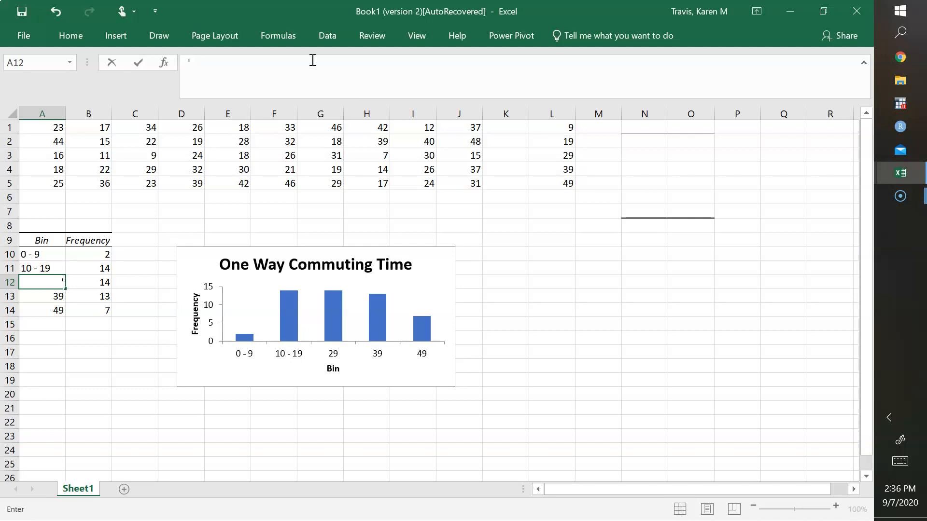
pyautogui.write('20 - 29')
pyautogui.press('Return')
# - Replace the bin labels in A13 and A14 with the text "30 - 39" and "40 -49"
pyautogui.write("'")
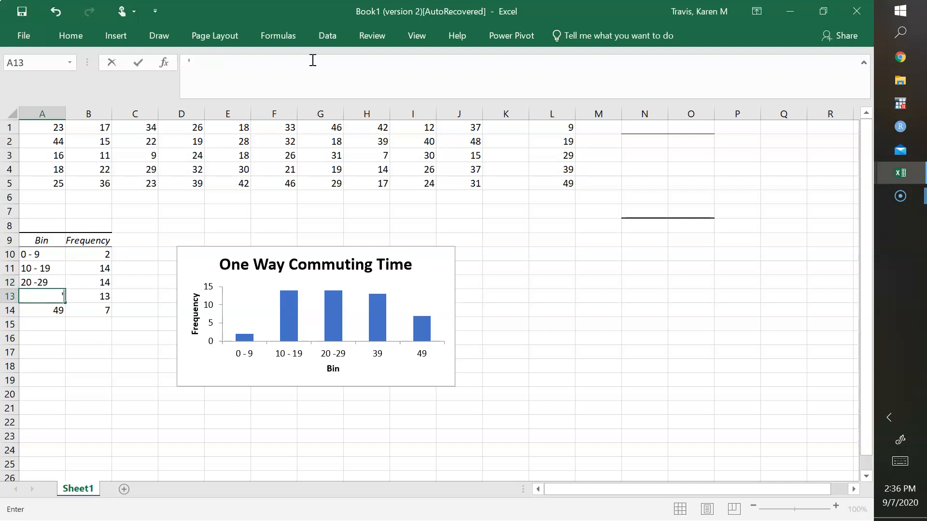
pyautogui.write('39')
pyautogui.press('BackSpace')
pyautogui.write('0 - 30')
pyautogui.press('BackSpace')
pyautogui.write('9')
pyautogui.press('Return')
pyautogui.write("'40 -")
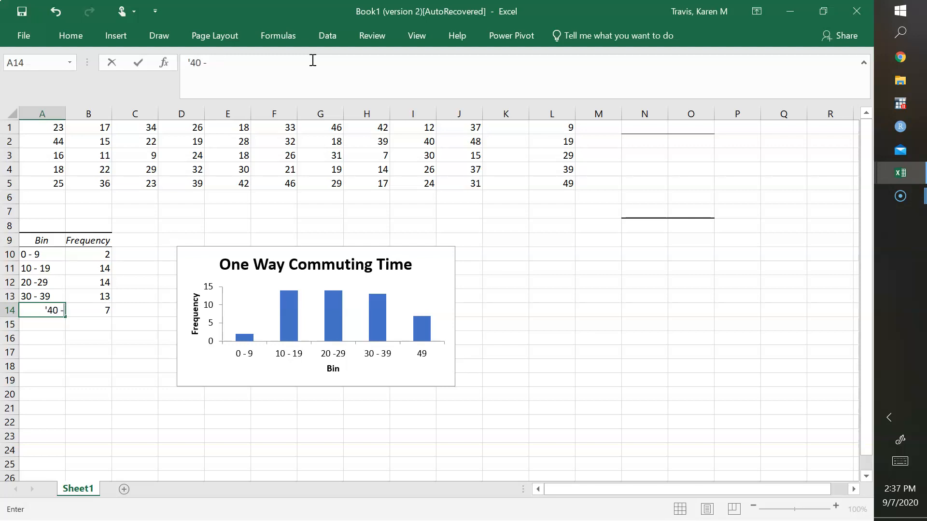
pyautogui.write('49')
pyautogui.press('Return')
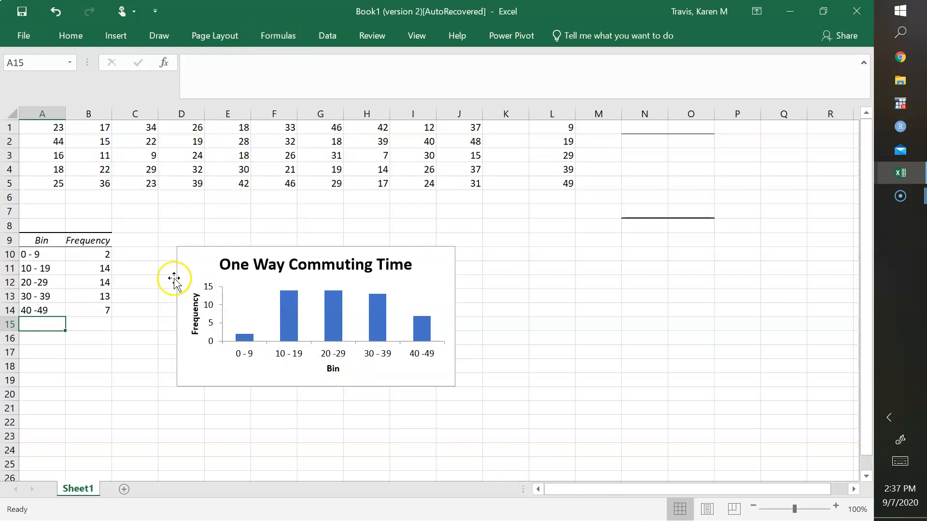
# - Clear the "Bin" heading in cell A9 and delete the "Bin" horizontal axis title from the histogram
pyautogui.click(45, 241)
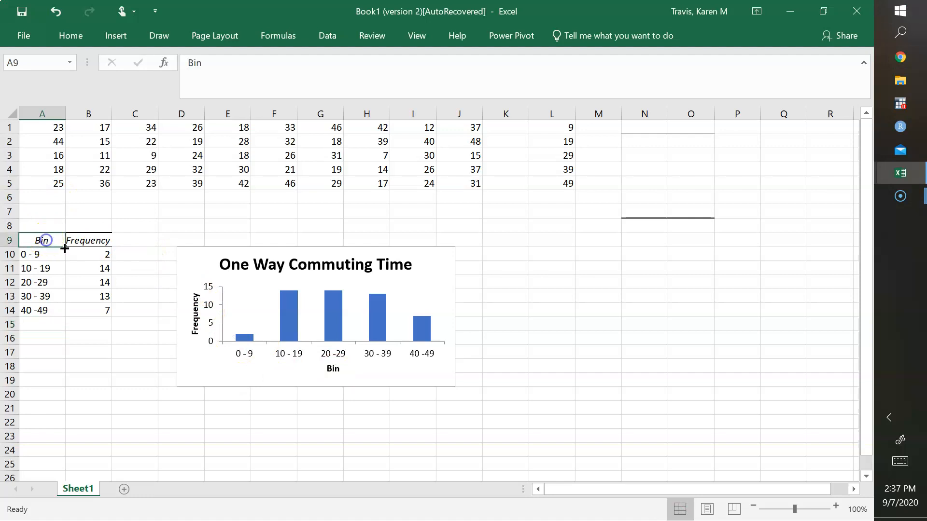
pyautogui.press('Delete')
pyautogui.press('Return')
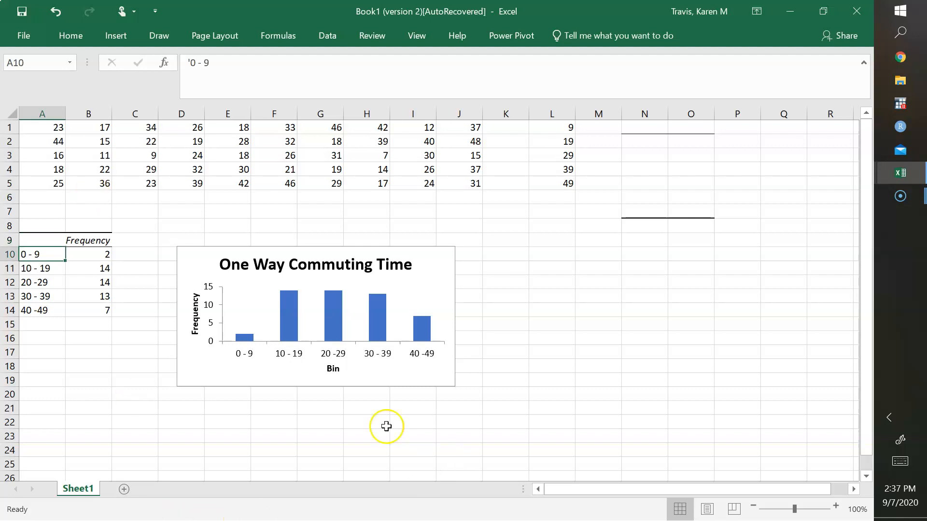
pyautogui.click(332, 371)
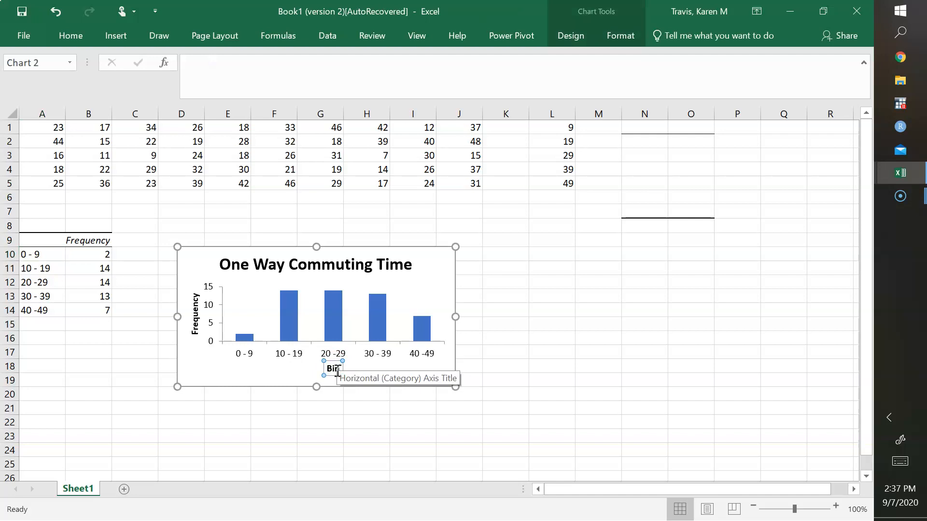
pyautogui.press('Delete')
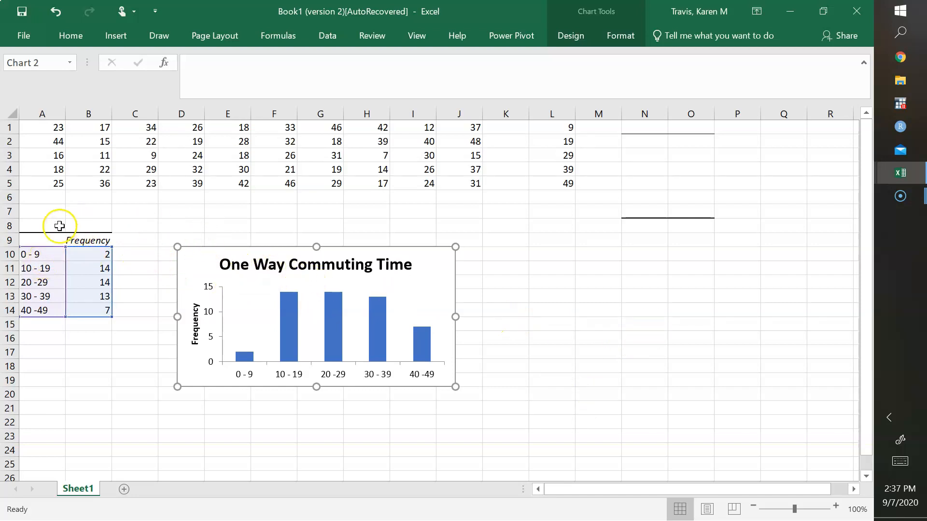
# - Copy the frequency table A9:B14 and paste it with its formatting at cell L9
pyautogui.click(44, 238)
pyautogui.moveTo(44, 238); pyautogui.dragTo(77, 310)
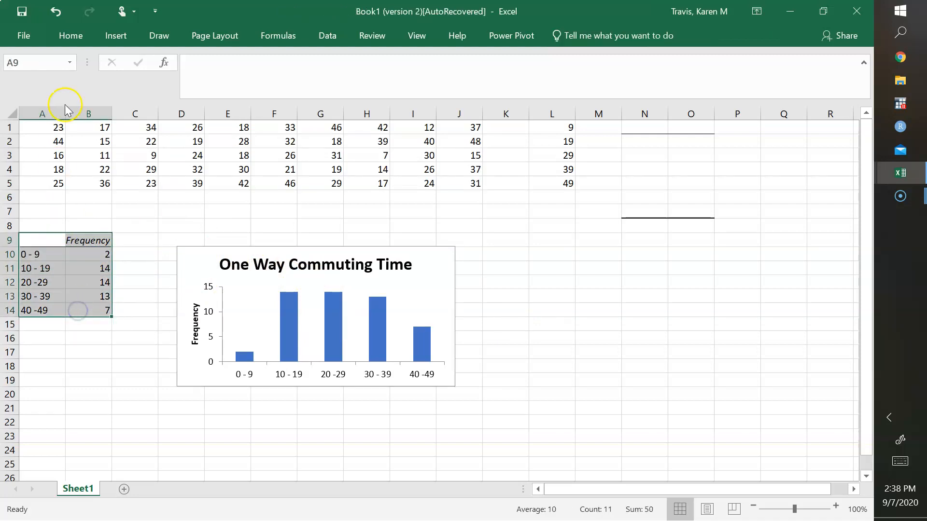
pyautogui.click(70, 35)
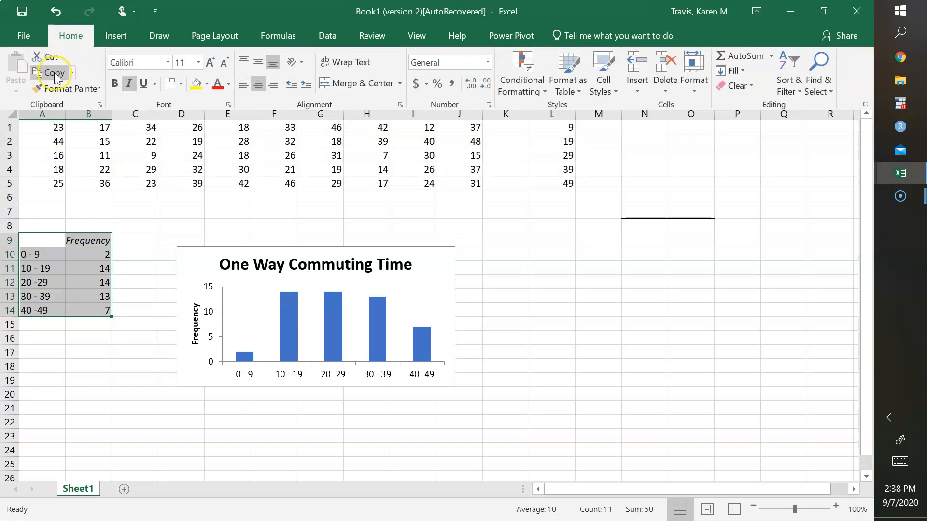
pyautogui.click(55, 74)
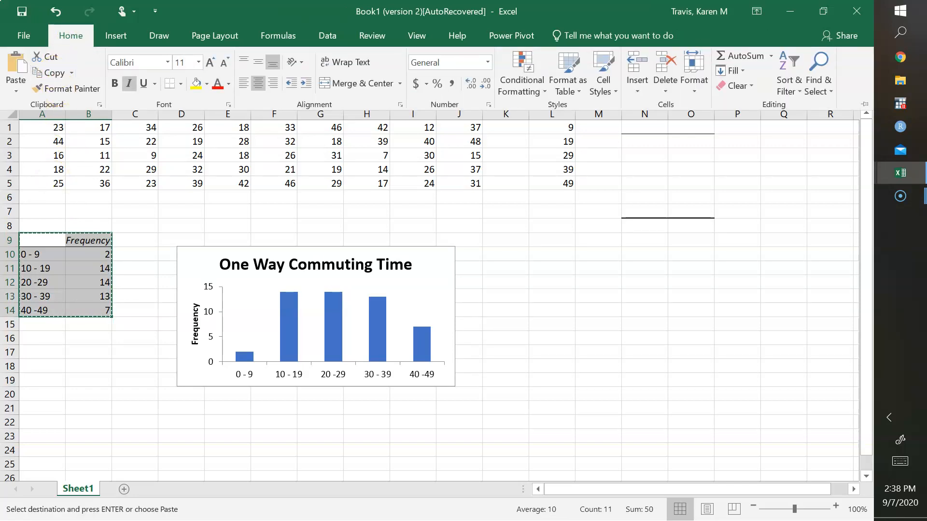
pyautogui.click(555, 240)
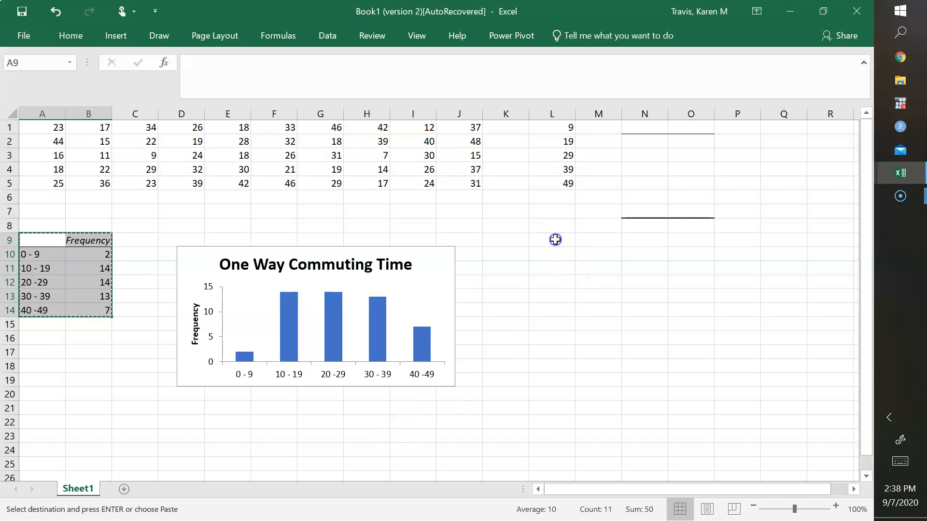
pyautogui.click(555, 240)
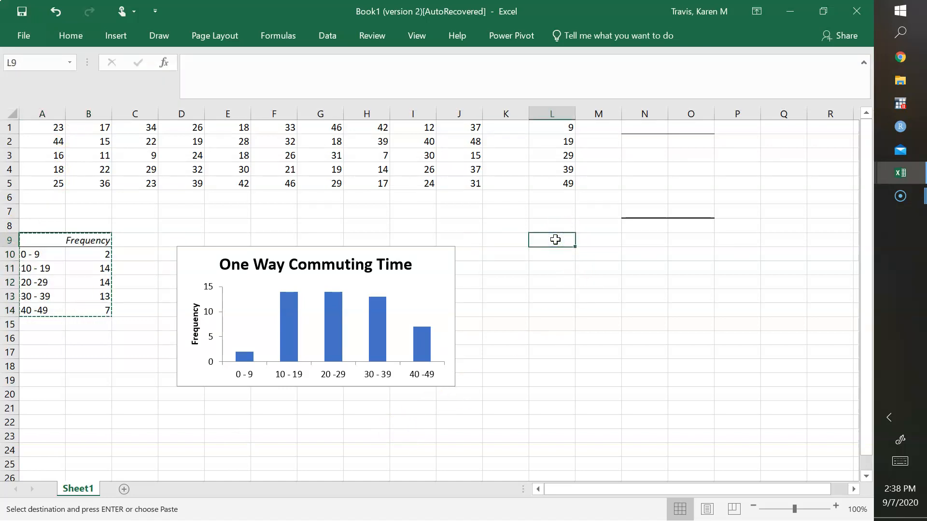
pyautogui.click(73, 36)
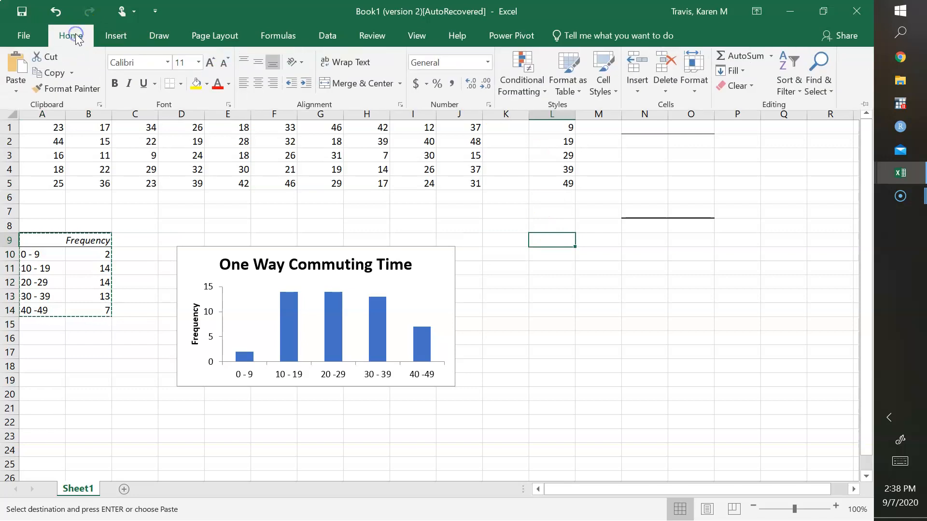
pyautogui.click(25, 92)
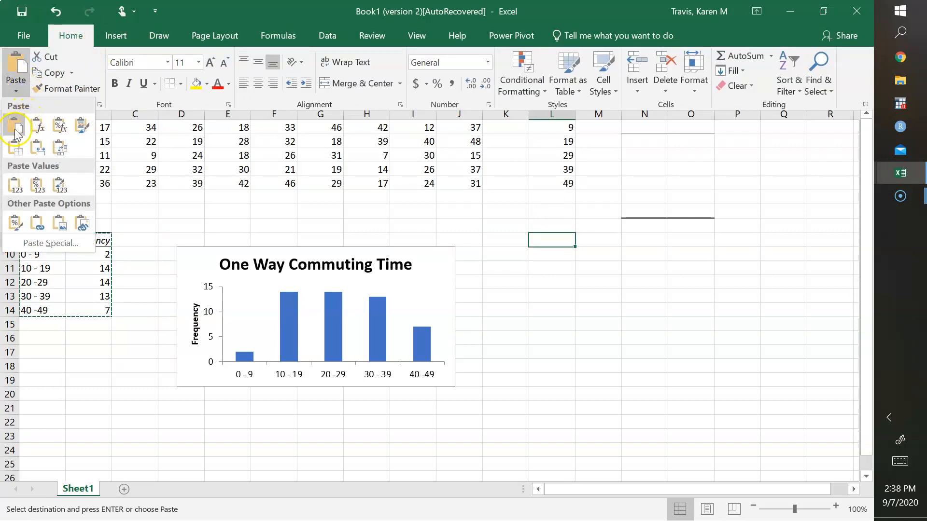
pyautogui.click(16, 129)
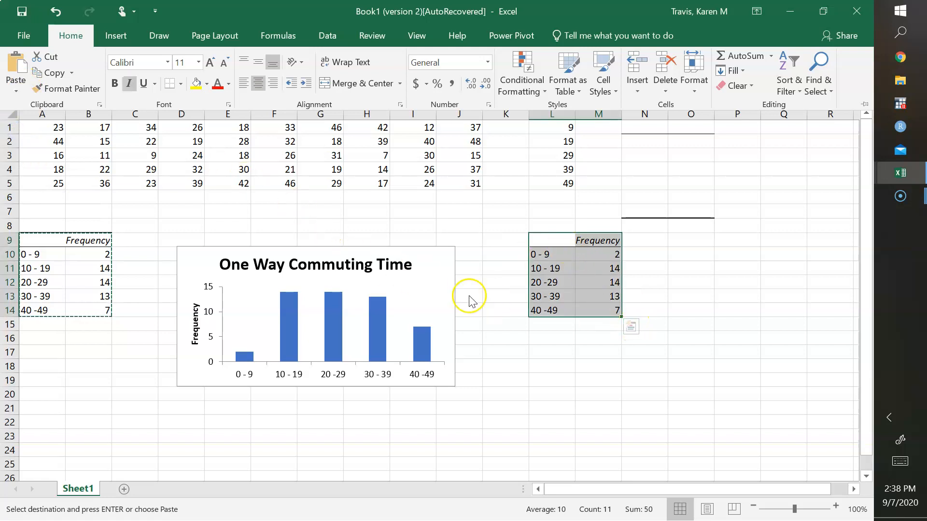
pyautogui.click(647, 241)
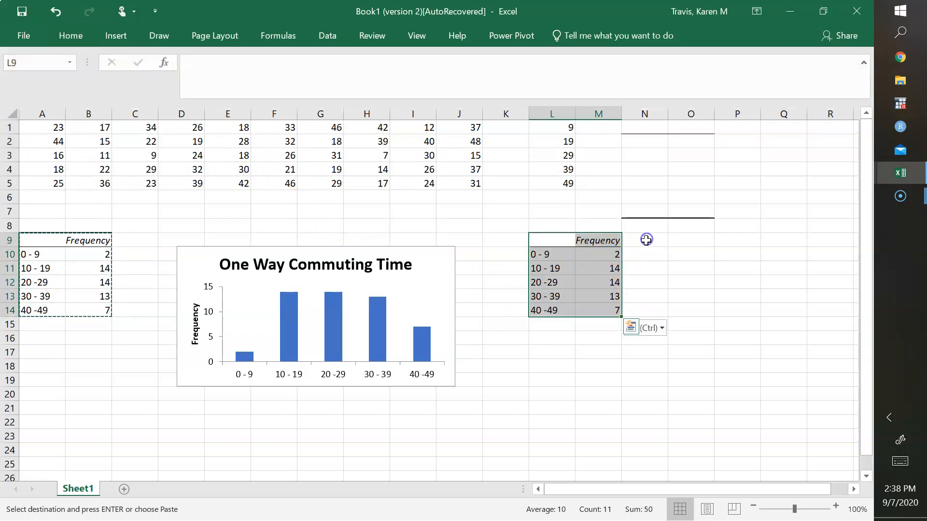
# - Replace the first two frequencies in the copied table with formulas: =2/50 in M10 and =14/50 in M11
pyautogui.click(603, 253)
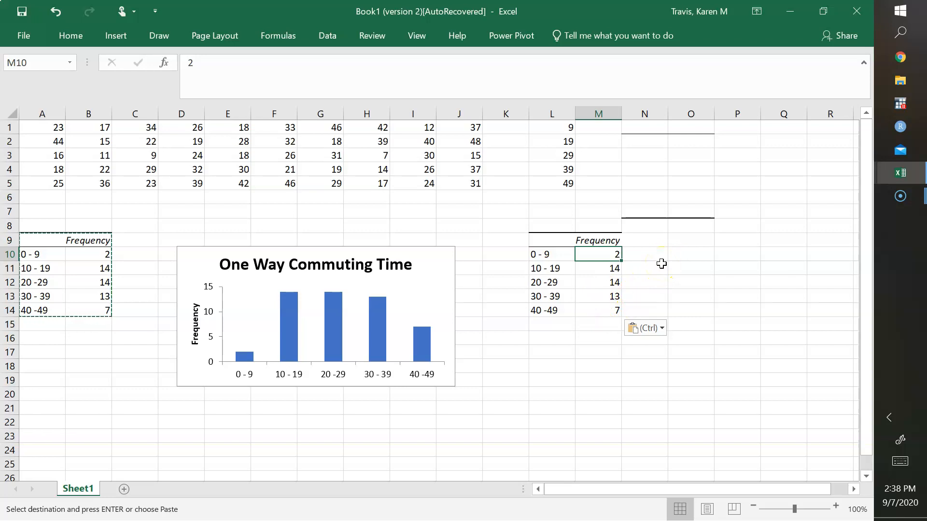
pyautogui.press('Escape')
pyautogui.write('=')
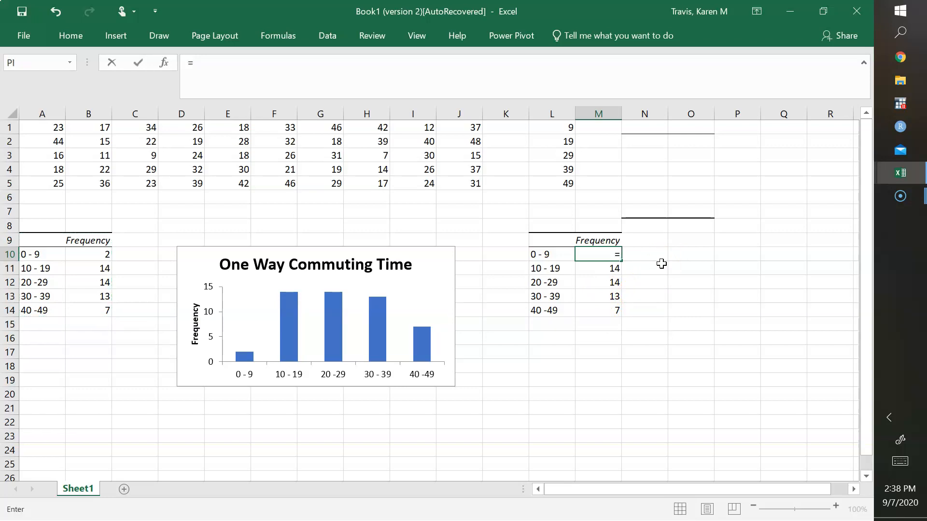
pyautogui.write('2/50')
pyautogui.press('Return')
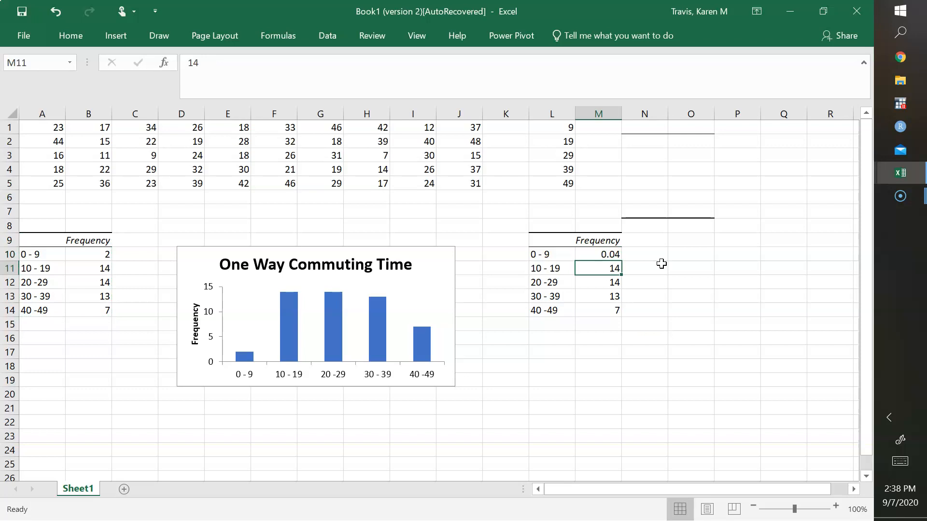
pyautogui.write('=4/')
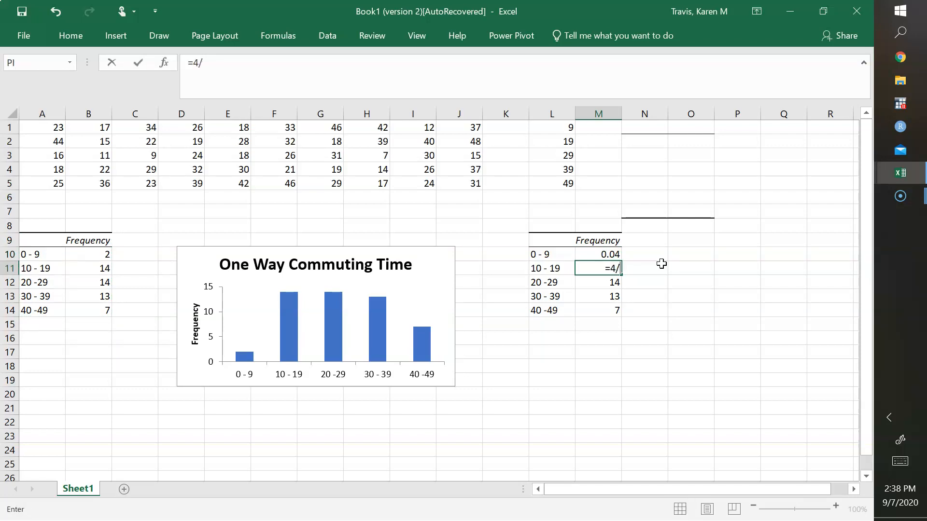
pyautogui.press('BackSpace')
pyautogui.press('BackSpace')
pyautogui.write('14/50')
pyautogui.press('Return')
# - Replace the remaining copied frequencies with formulas: =14/50 in M12, =13/50 in M13 and =7/50 in M14
pyautogui.write('=14/50')
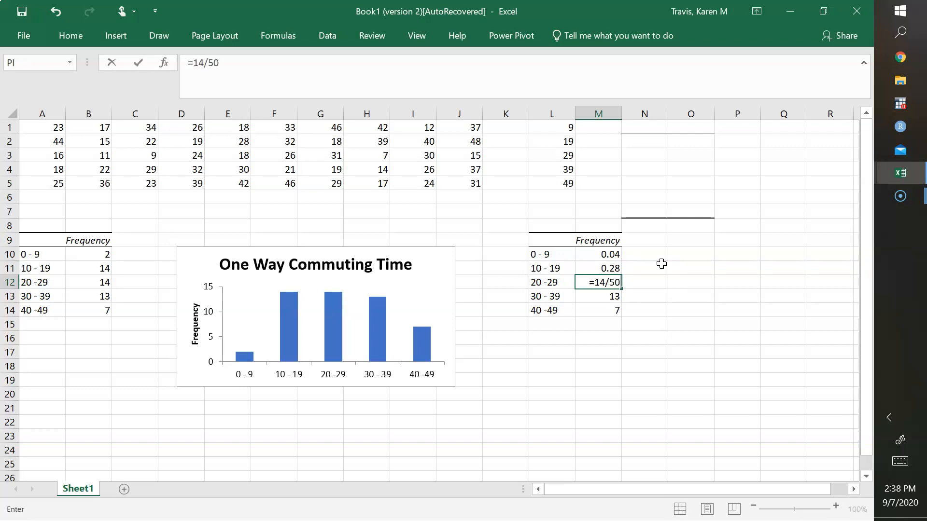
pyautogui.press('Return')
pyautogui.write('=1')
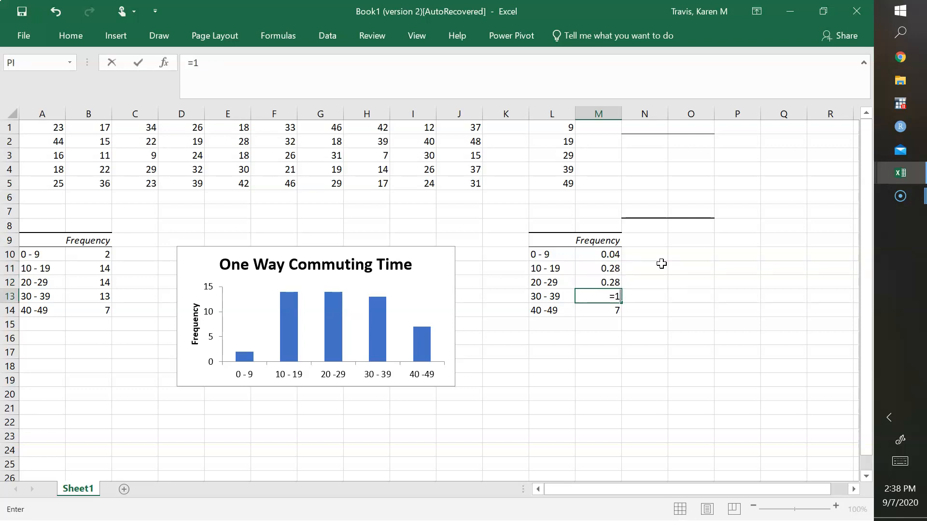
pyautogui.write('3/50')
pyautogui.press('Return')
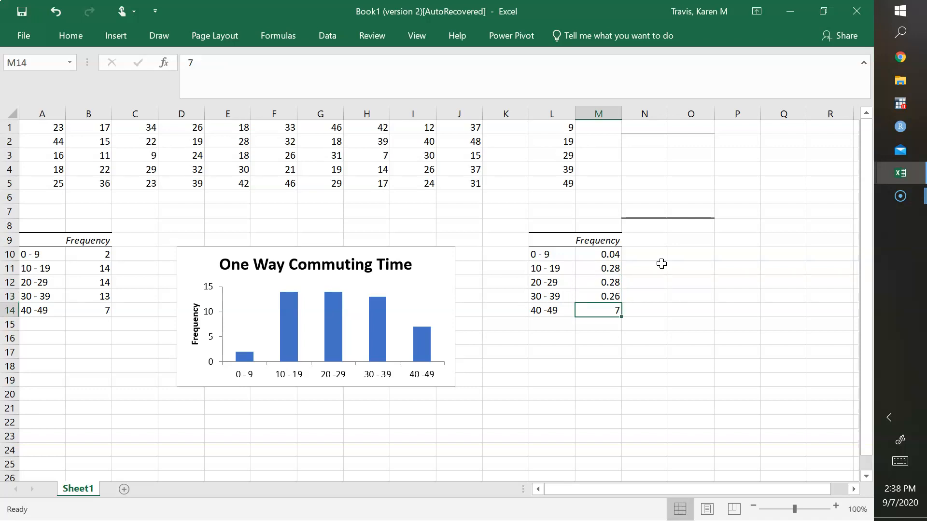
pyautogui.write('=7/50')
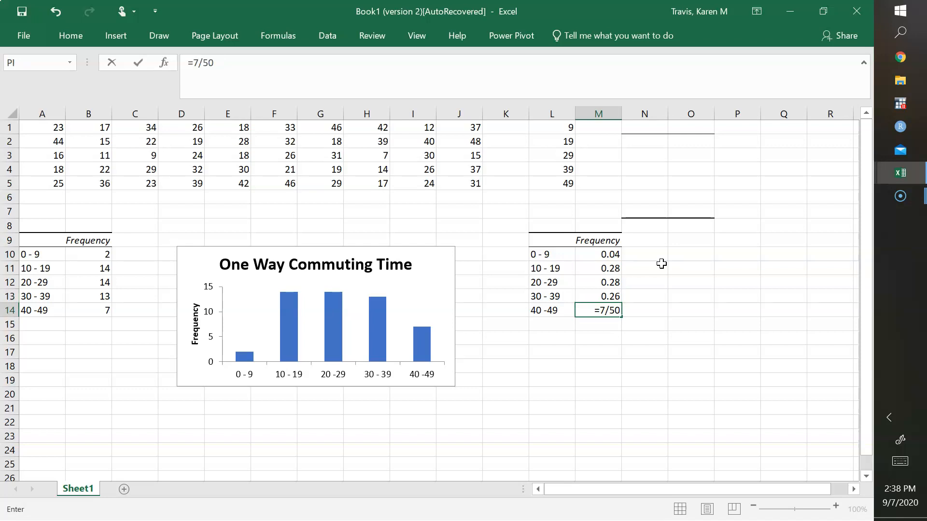
pyautogui.press('Return')
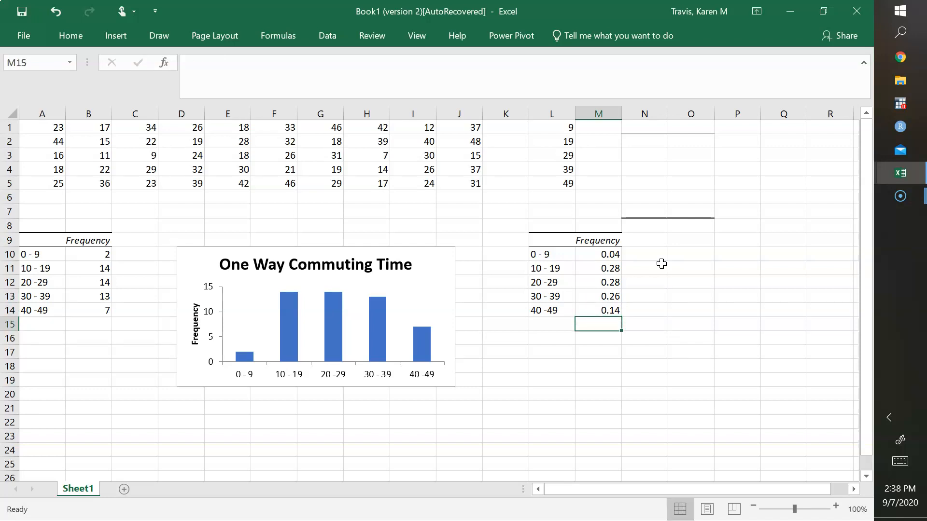
# - Change the copied table's column heading in cell M9 to "%"
pyautogui.click(609, 240)
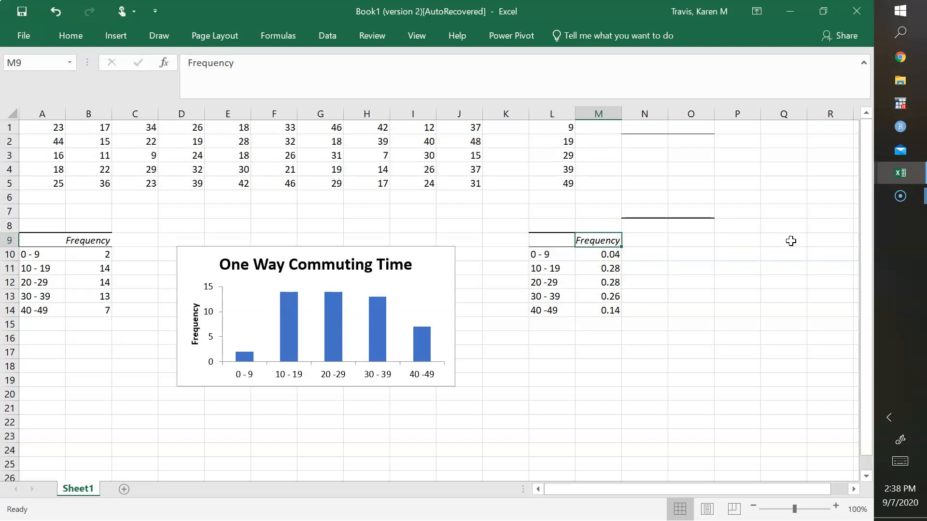
pyautogui.write('%')
pyautogui.press('Return')
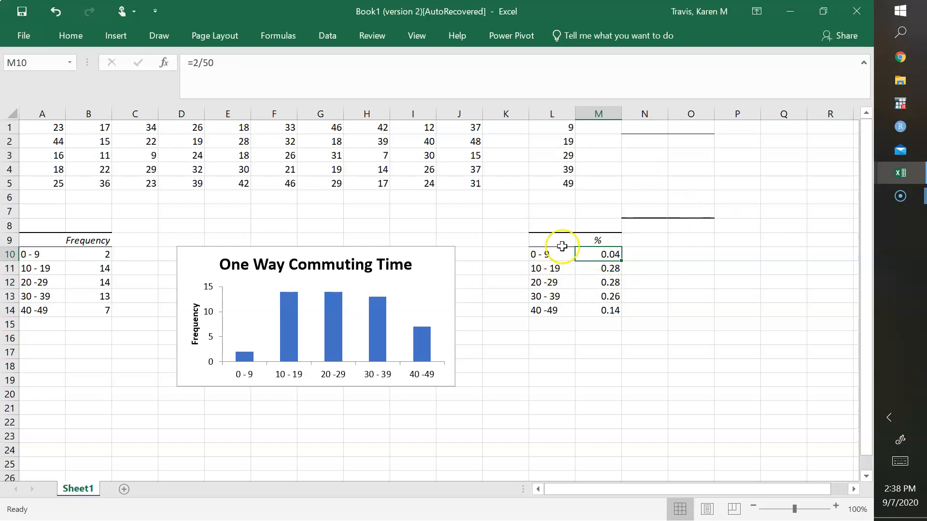
# - Insert the recommended pie chart from the percentage table L9:M14
pyautogui.moveTo(548, 244); pyautogui.dragTo(602, 311)
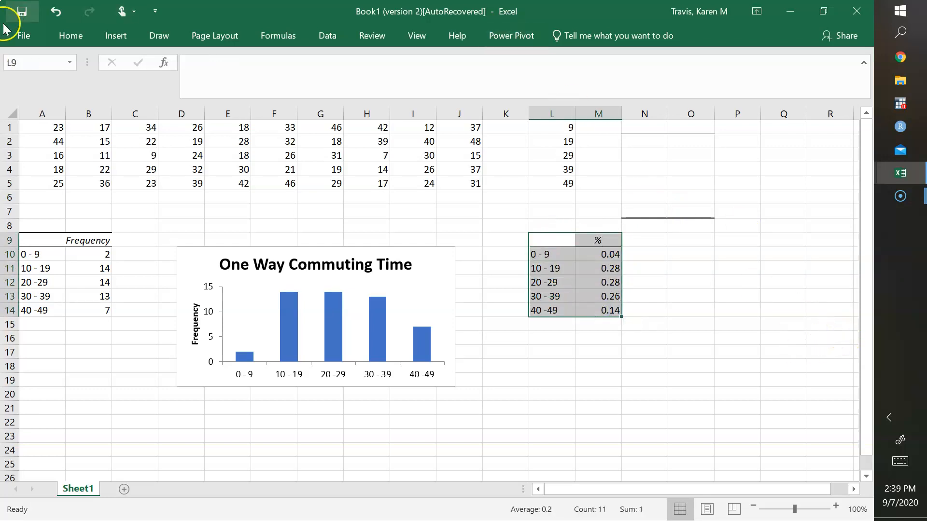
pyautogui.click(118, 38)
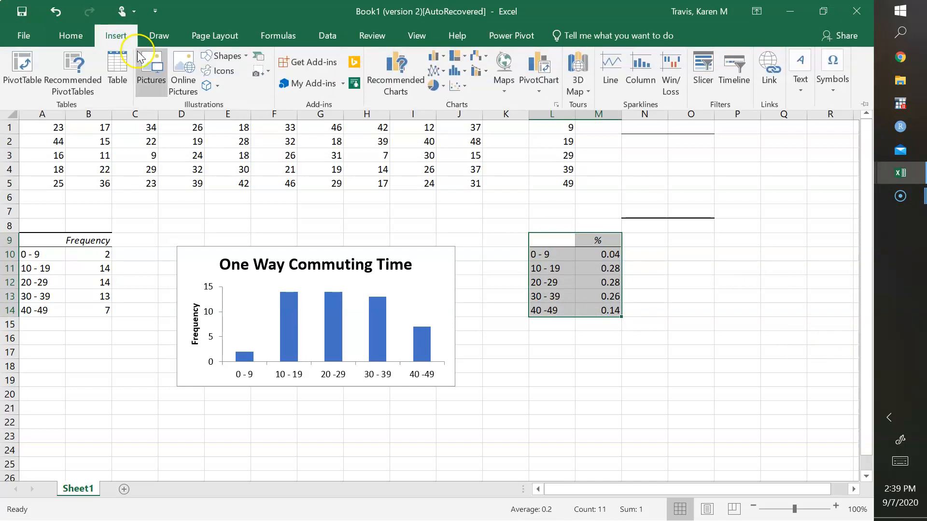
pyautogui.click(394, 83)
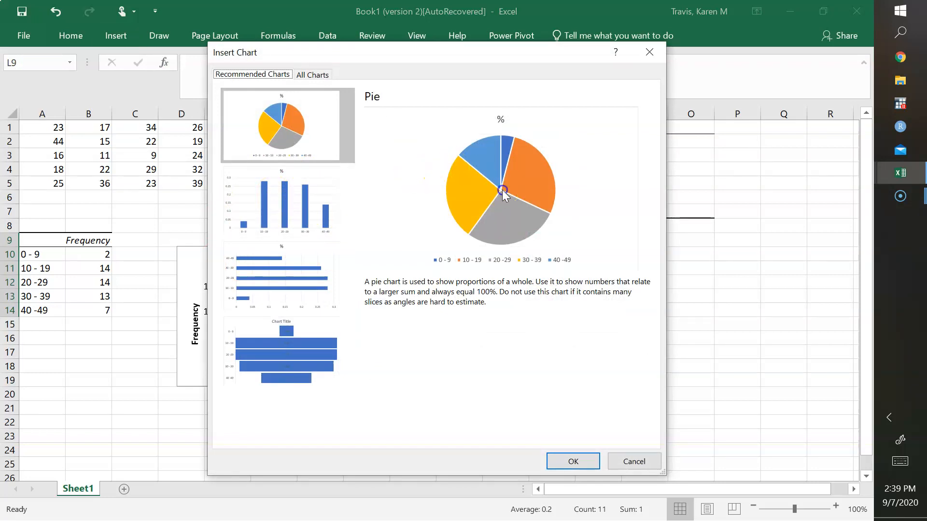
pyautogui.click(587, 461)
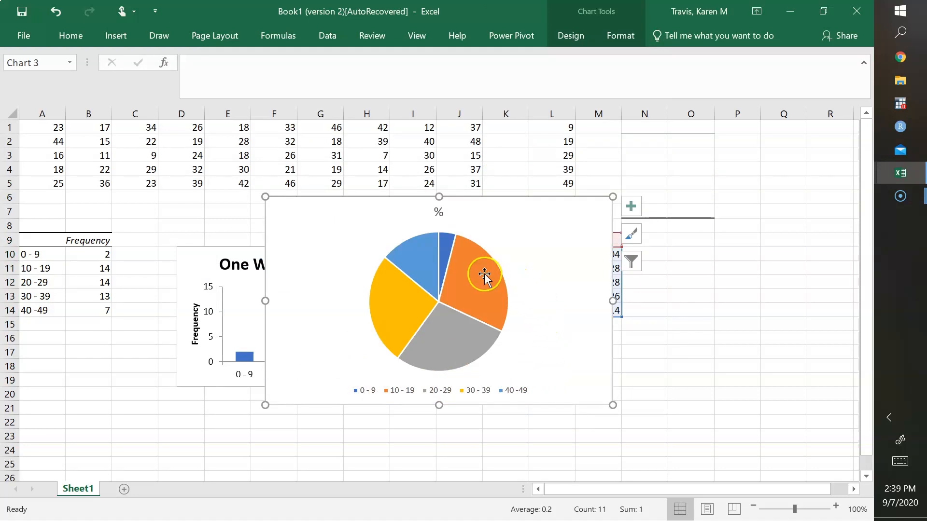
# - Add data labels showing the values to the slices of the pie chart
pyautogui.moveTo(471, 276)
pyautogui.rightClick(466, 279)
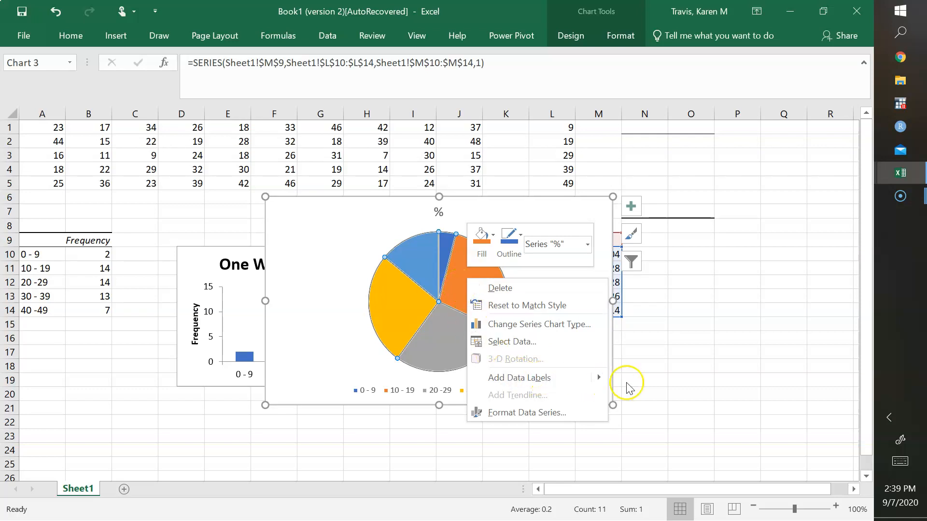
pyautogui.moveTo(601, 375)
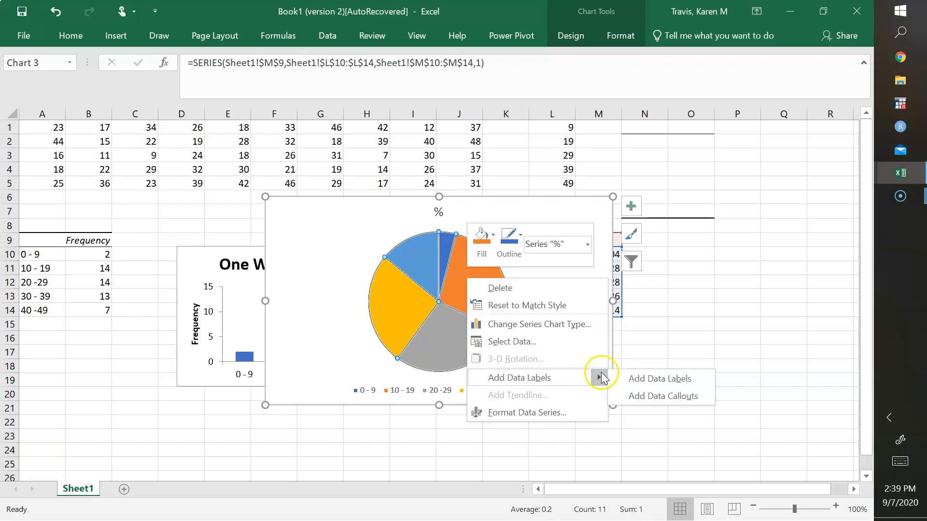
pyautogui.click(633, 378)
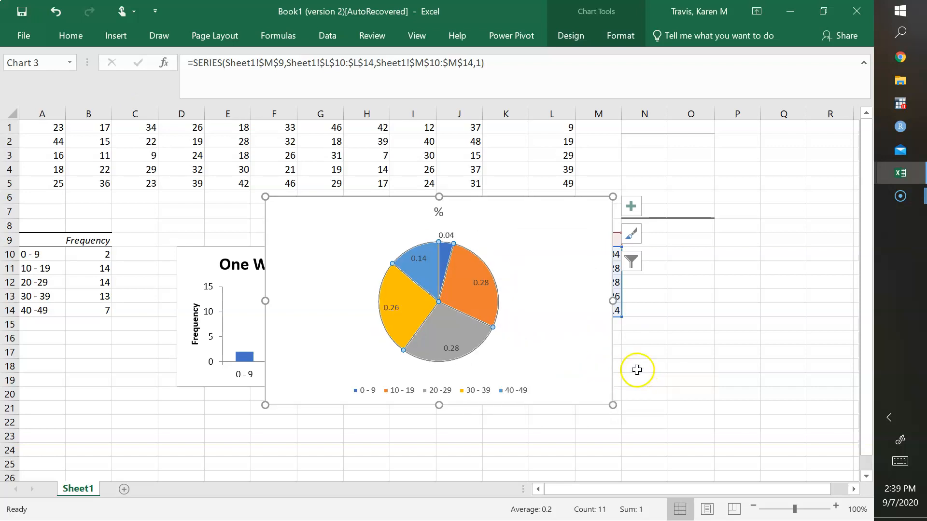
# - Replace the pie chart's title with "Percentage of Commuters in each Time Category"
pyautogui.click(441, 212)
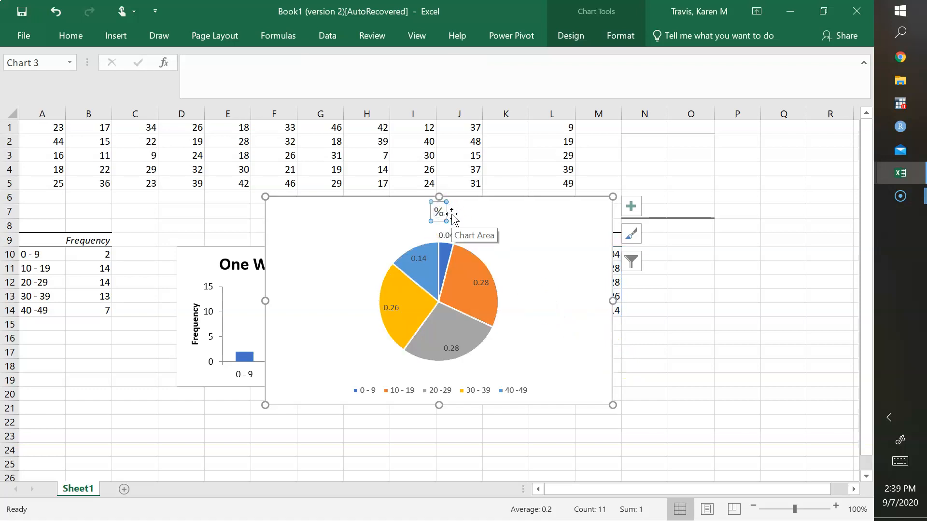
pyautogui.write('^')
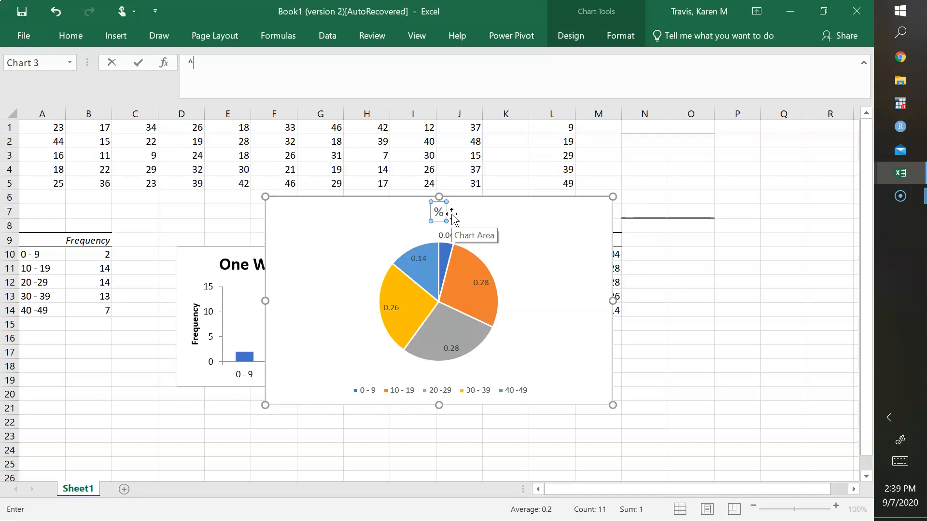
pyautogui.press('Return')
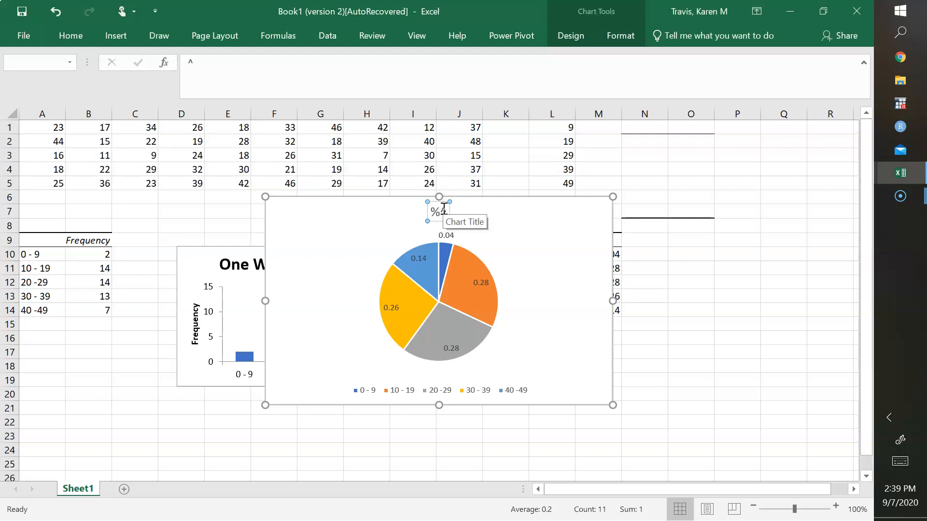
pyautogui.write('rcentage of Commuters in each Time Category')
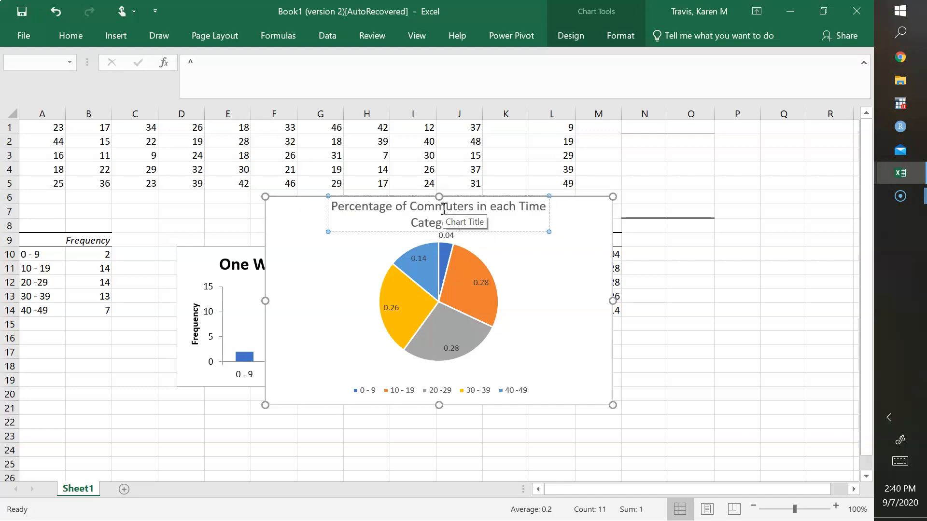
pyautogui.press('Delete')
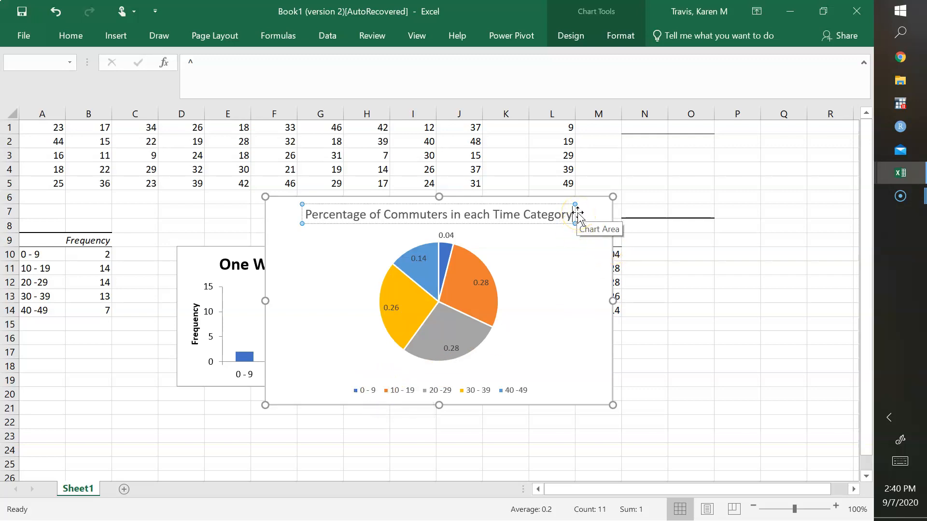
# - Add "(minutes)" on a second line of the pie chart's title and finish editing it
pyautogui.press('Return')
pyautogui.write('(')
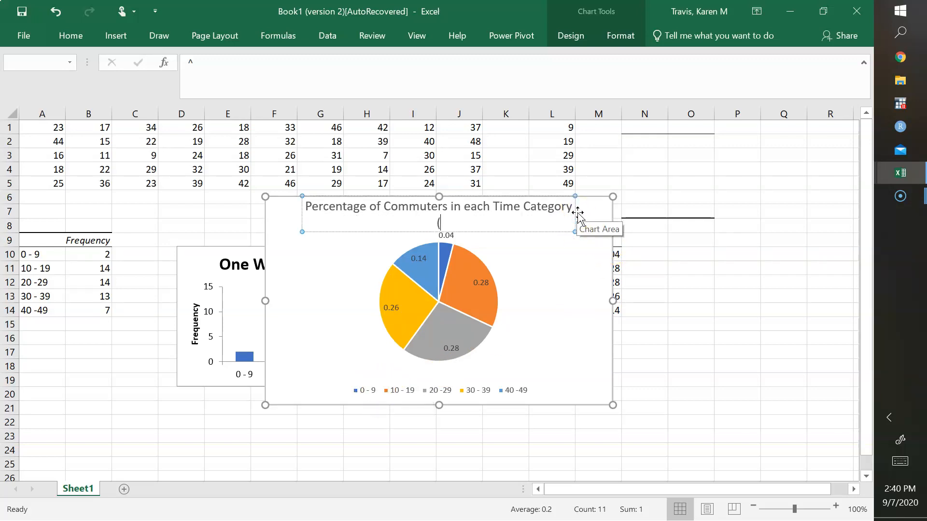
pyautogui.write('minutes)')
pyautogui.click(538, 306)
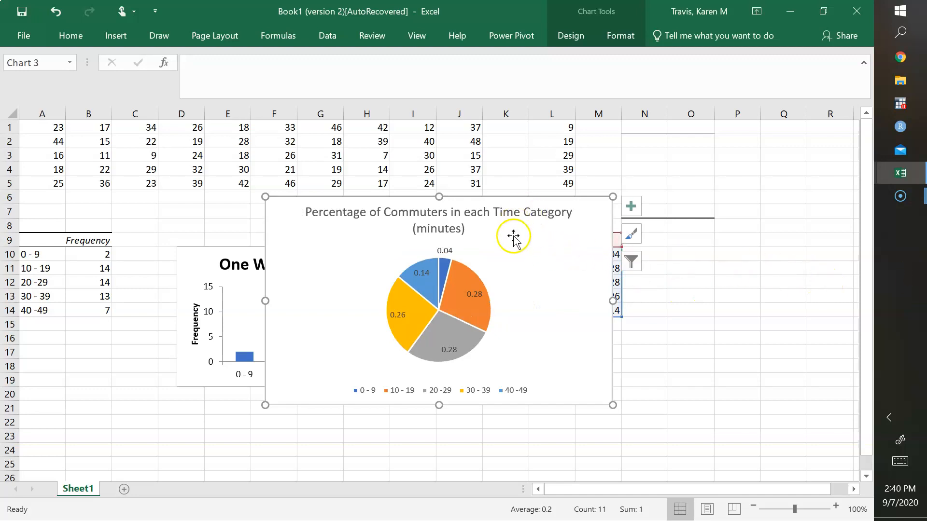
# - Try to move the pie chart out of the table's way, and undo the resulting shift of its title
pyautogui.moveTo(513, 236); pyautogui.dragTo(627, 274)
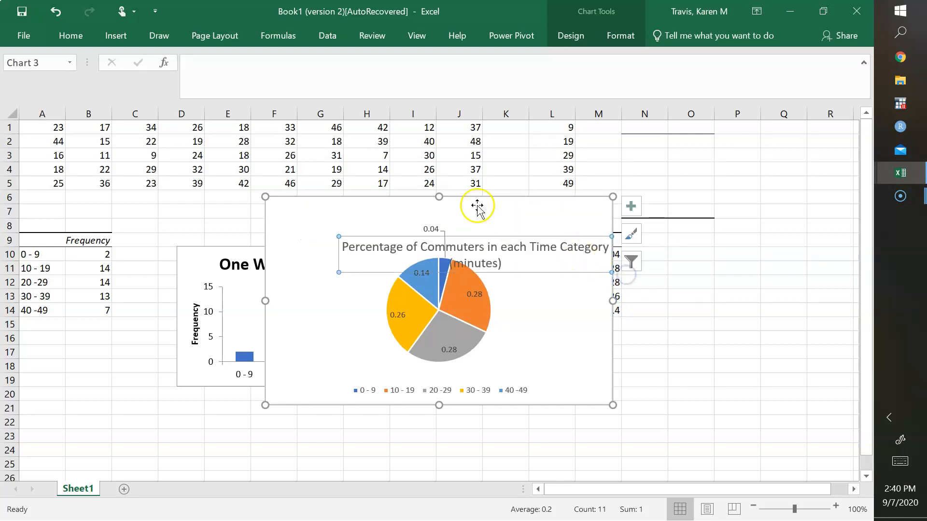
pyautogui.click(56, 11)
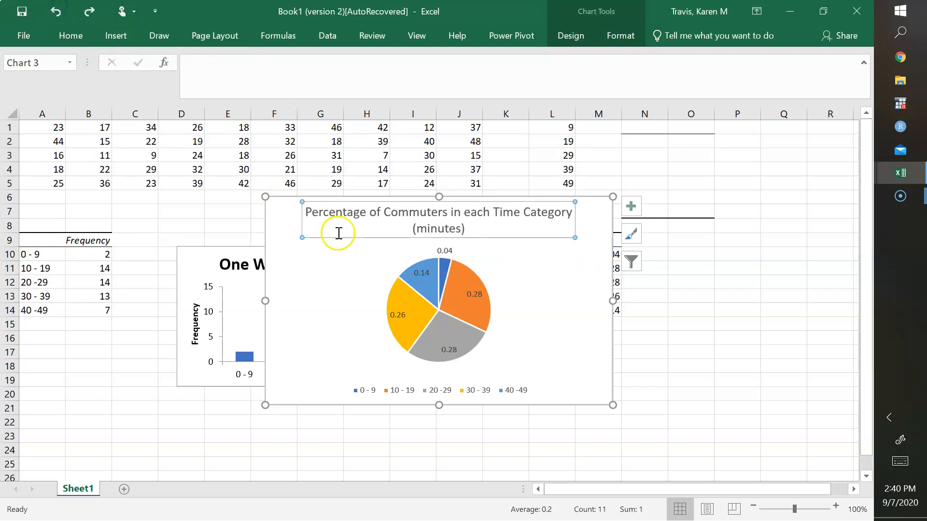